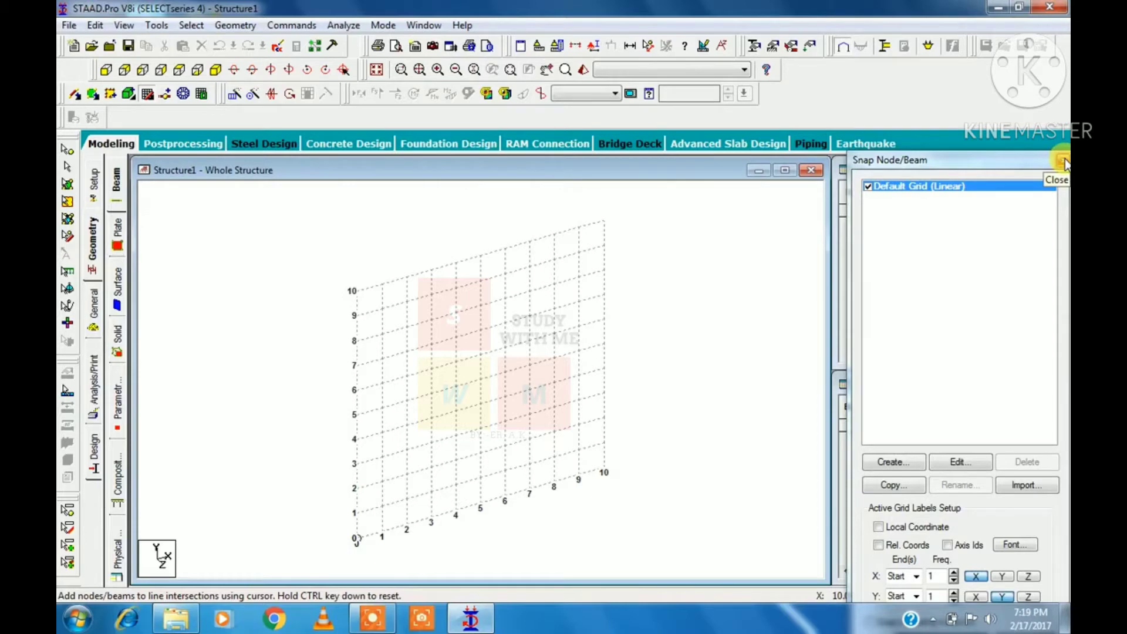
Dismiss the Snap Node/Beam grid on the geometry page.
left_click(1063, 162)
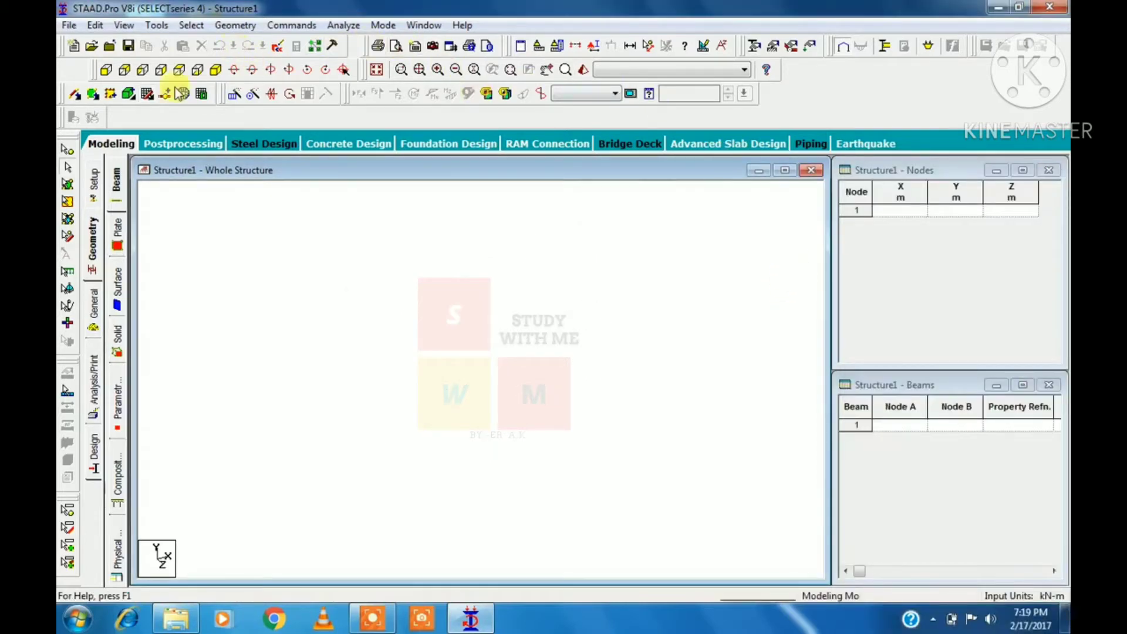
left_click(92, 303)
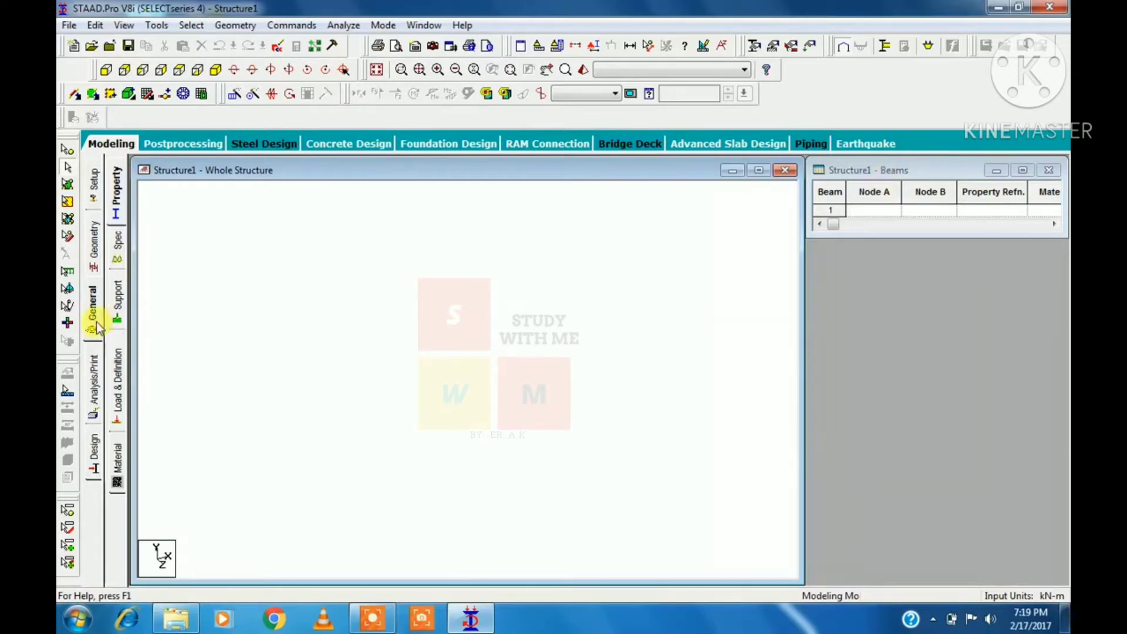
left_click(95, 240)
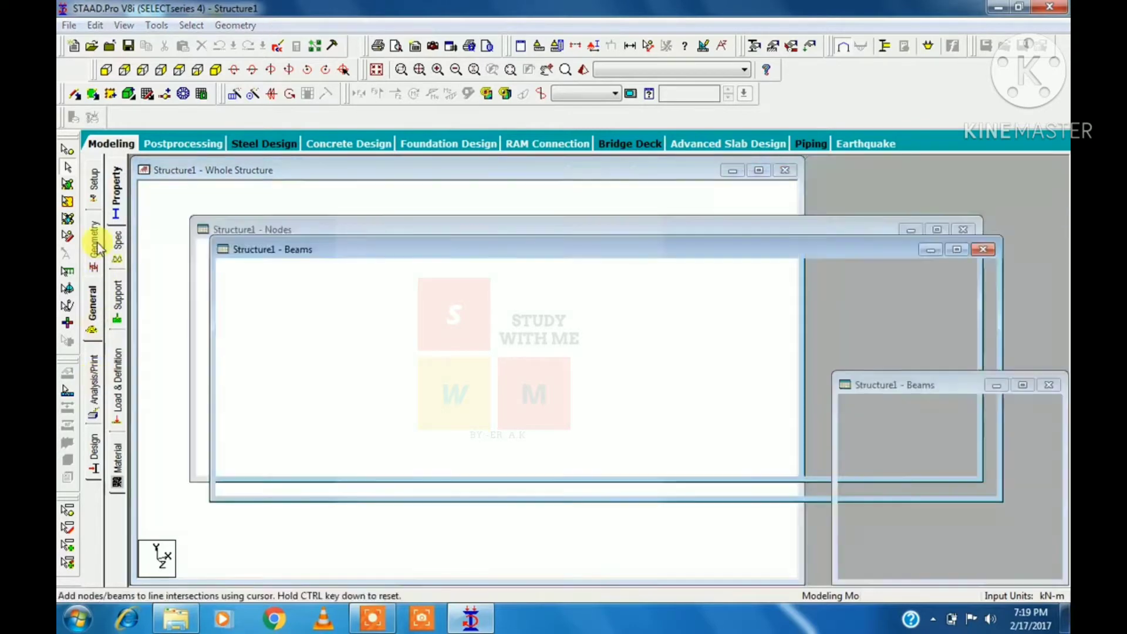
left_click(1062, 162)
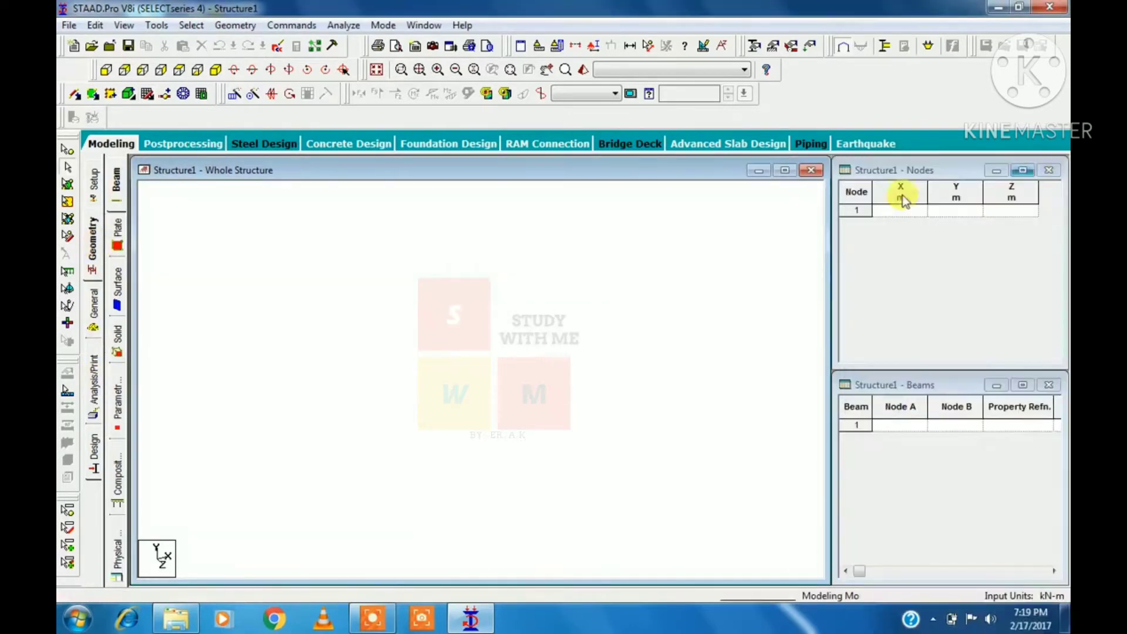
Run the Structure Wizard and start a Bay Frame prototype from the Frame Models.
left_click(247, 25)
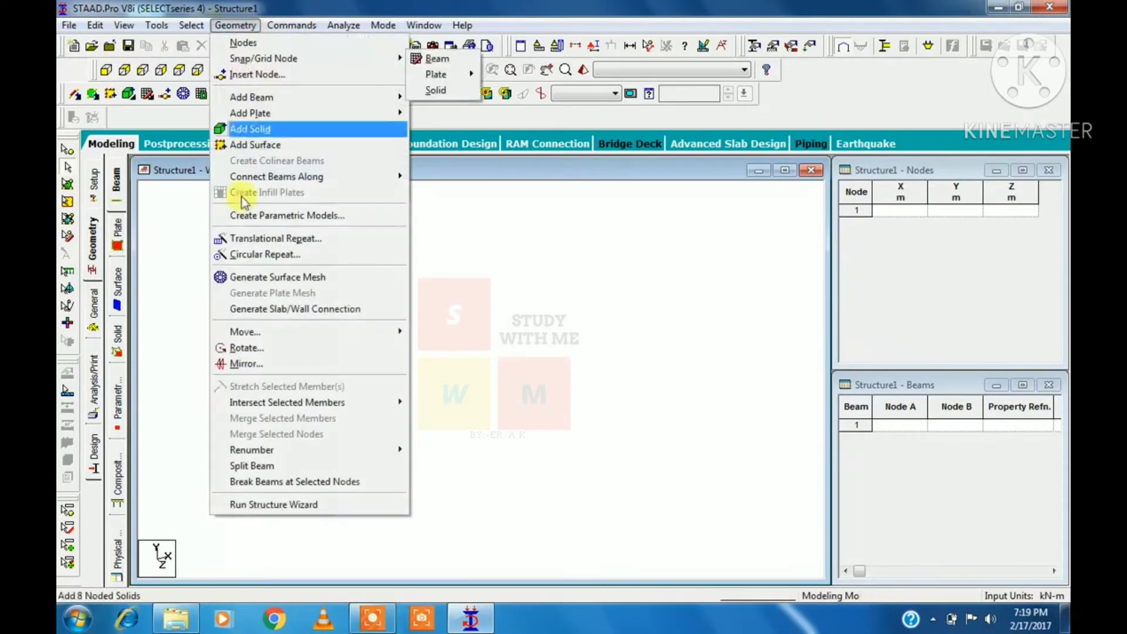
left_click(304, 505)
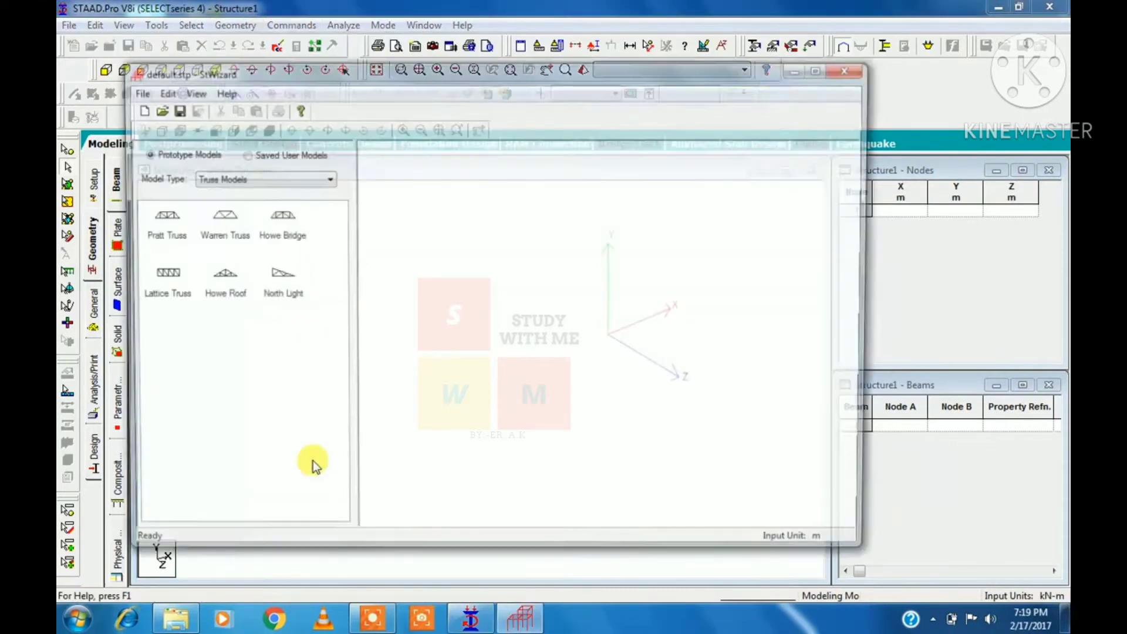
left_click(272, 177)
left_click(238, 203)
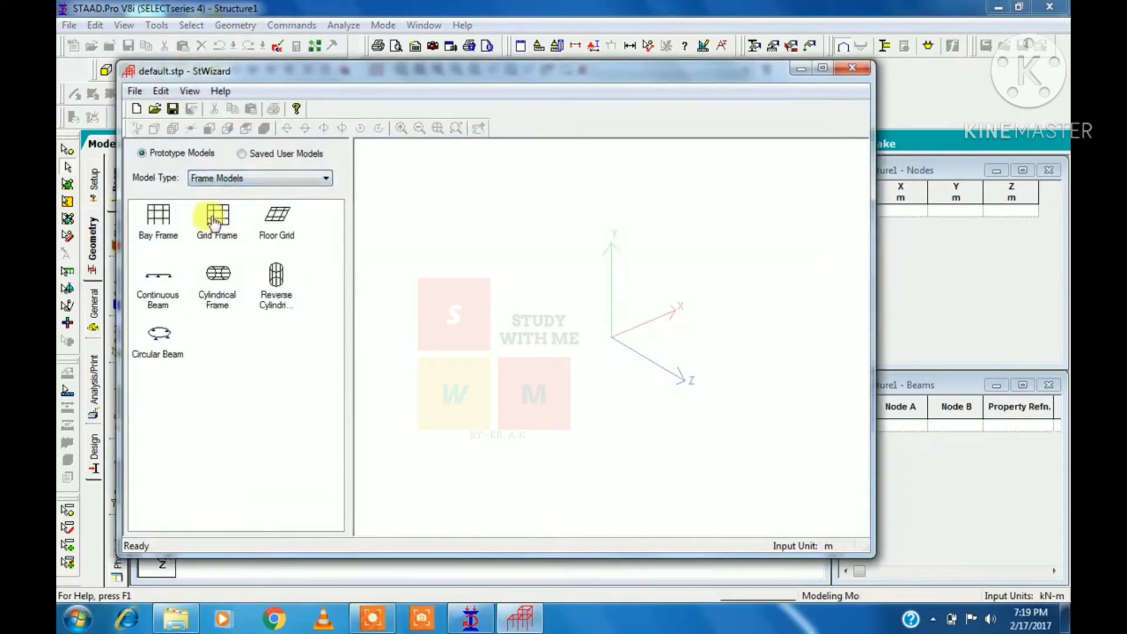
double_click(158, 218)
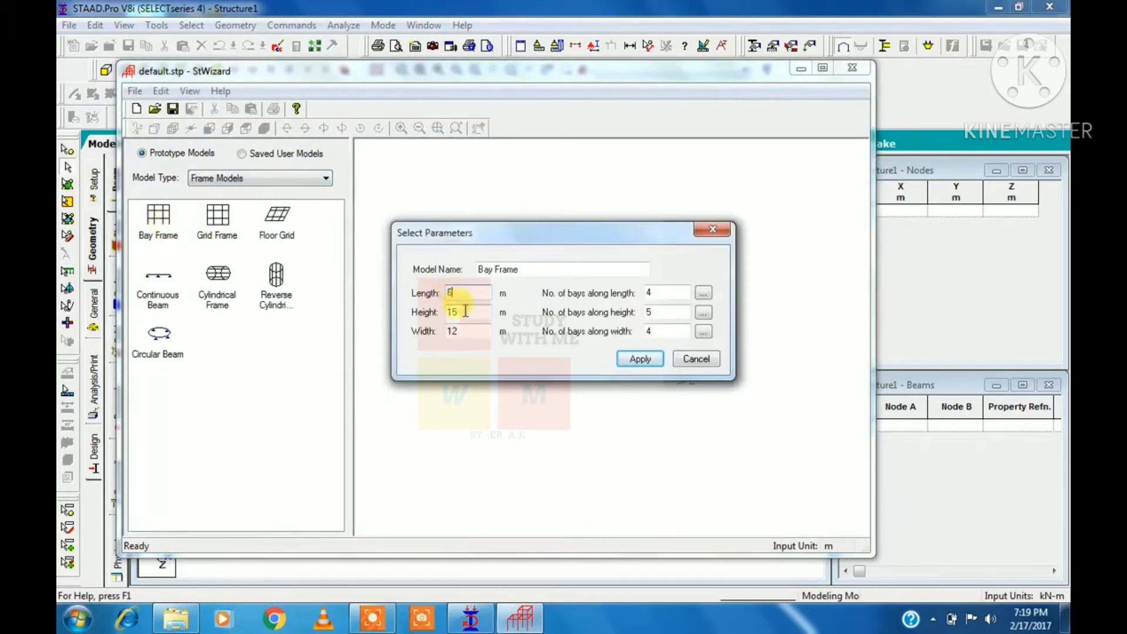
Generate the bay frame with length 6 m, height 6 m, width 8 m and 2 bays along each direction.
left_click_drag(465, 312, 444, 339)
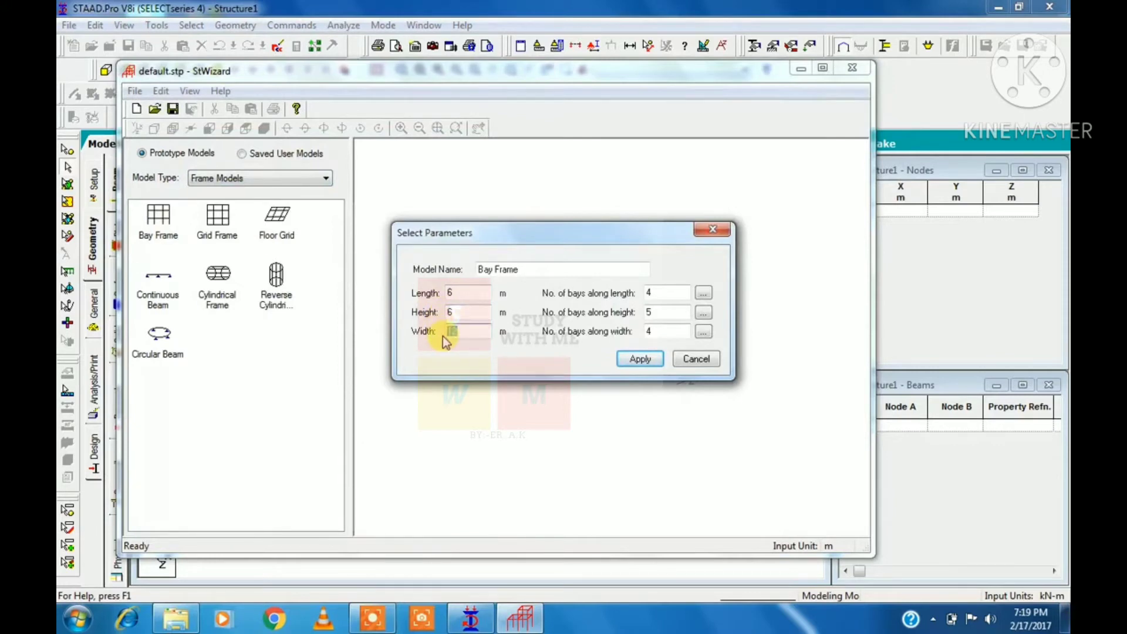
type("8")
left_click_drag(653, 288, 611, 327)
type("22")
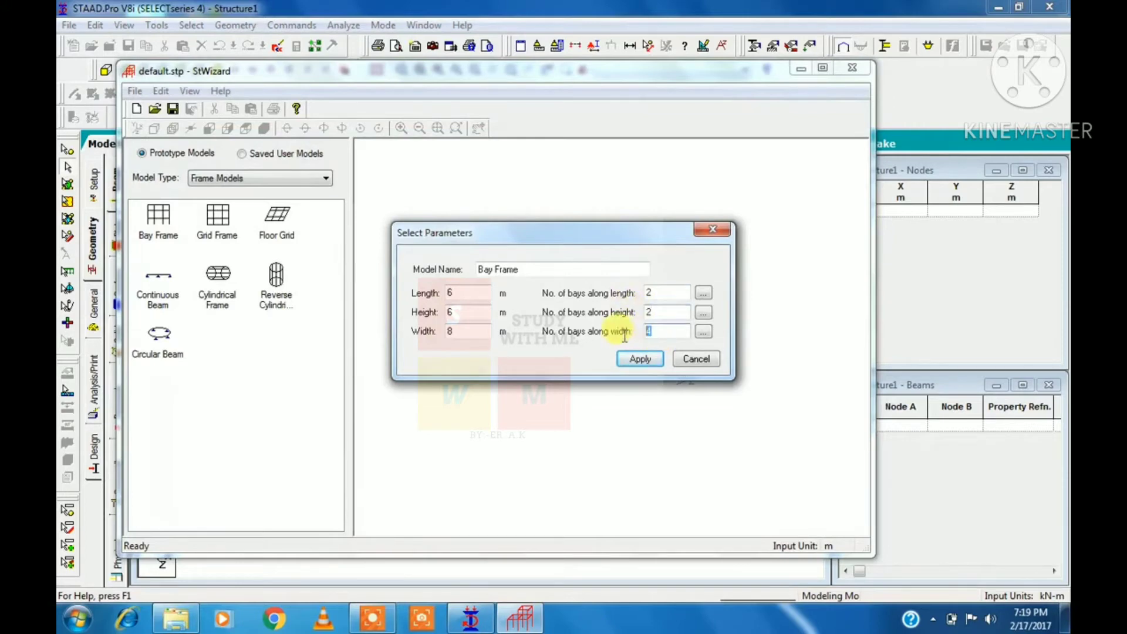
type("2")
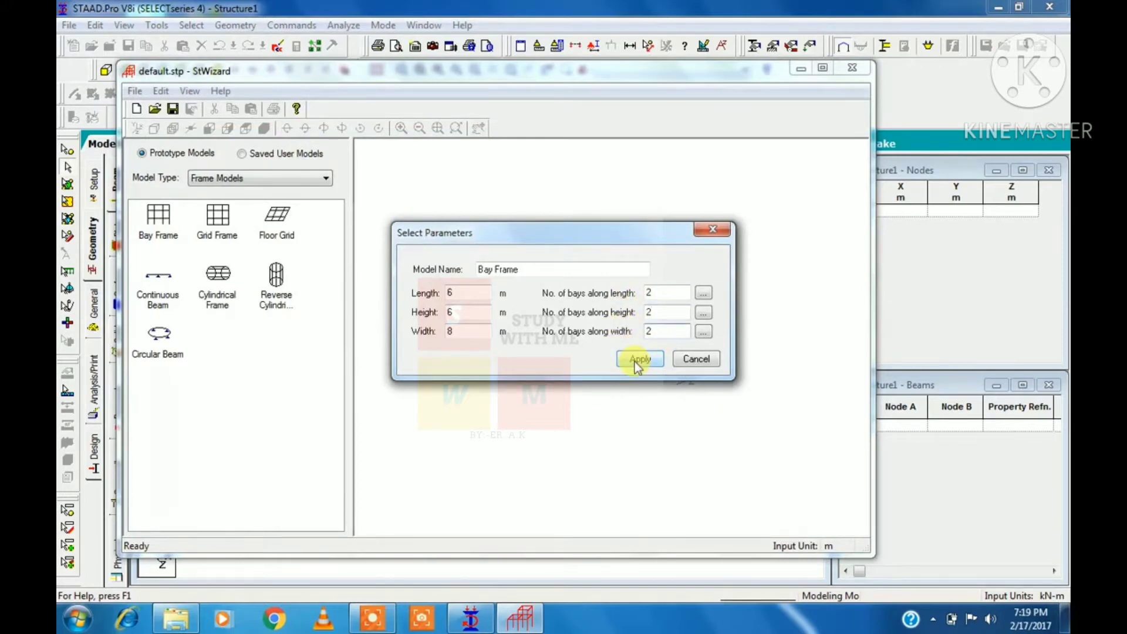
left_click(638, 359)
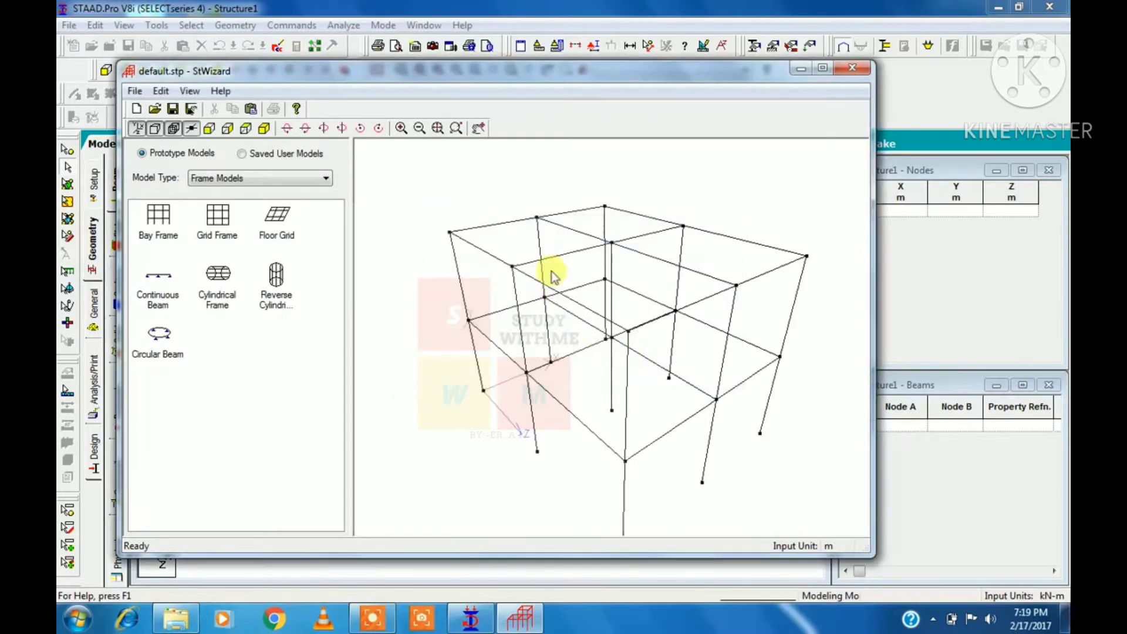
Transfer the generated bay frame prototype into the STAAD.Pro model.
left_click_drag(553, 241, 531, 256)
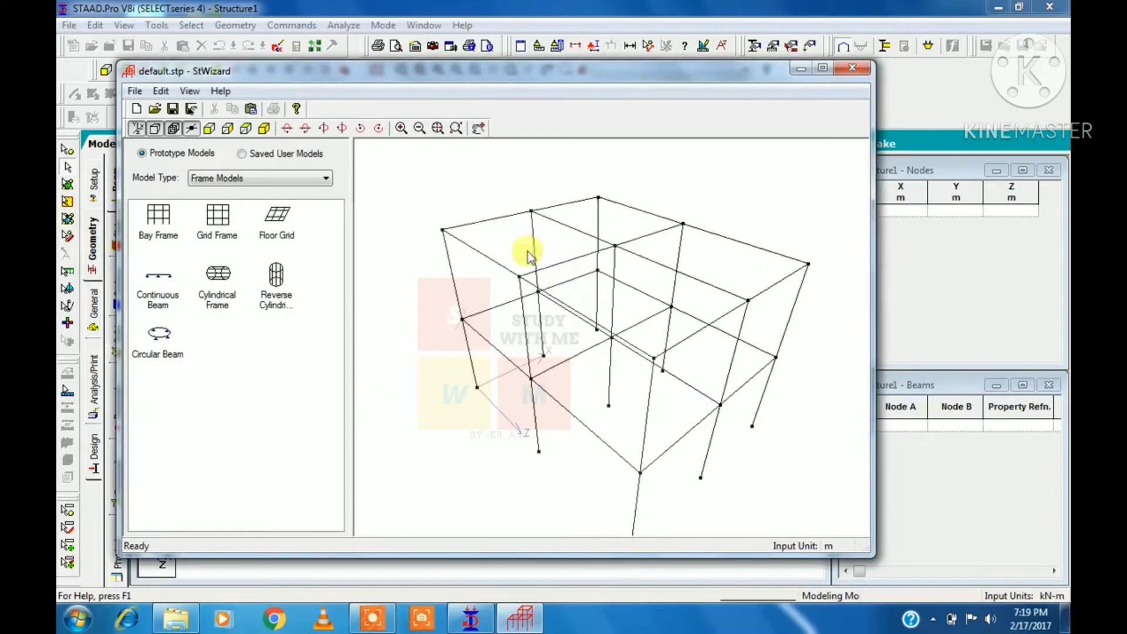
left_click(160, 91)
left_click(184, 127)
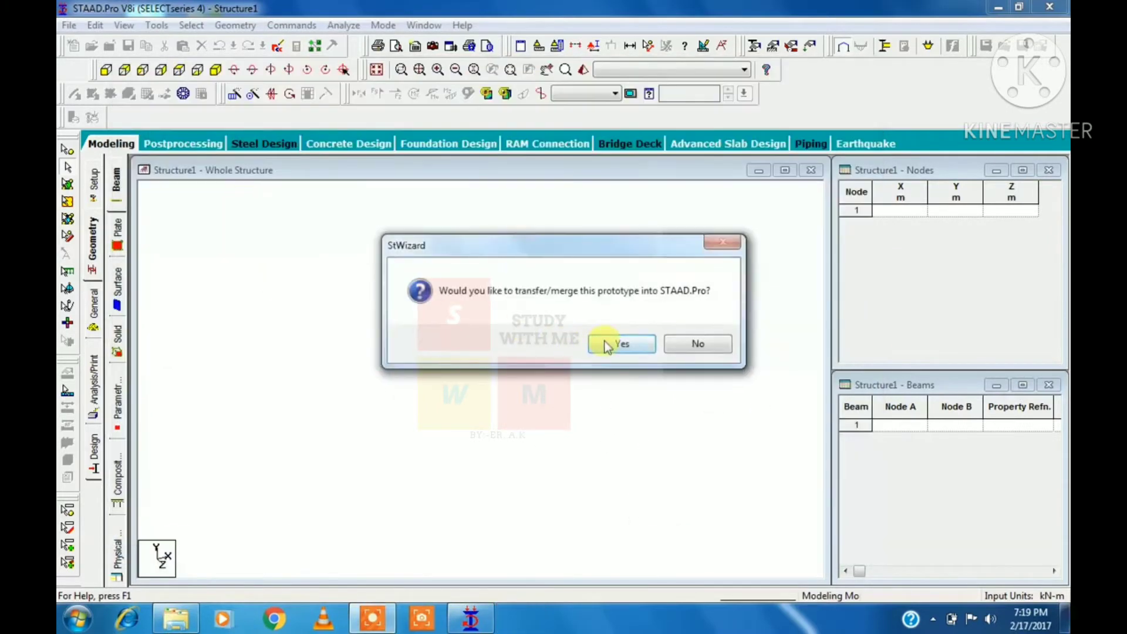
left_click(614, 345)
left_click(618, 242)
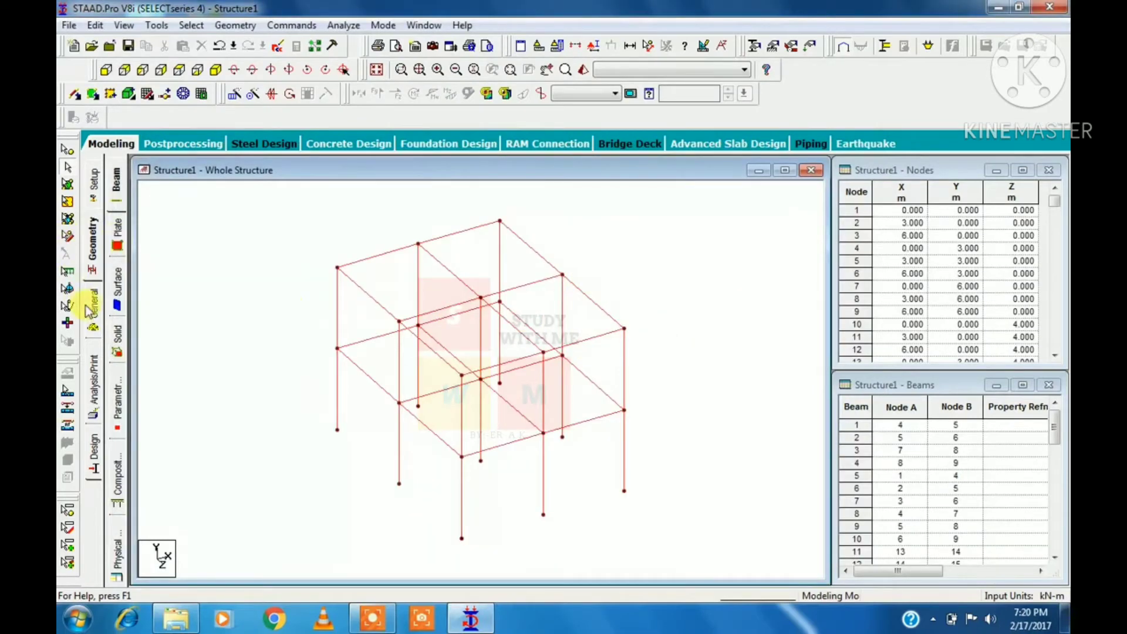
Define a rectangular concrete section property with YD 0.23 m and ZD 0.23 m.
left_click(94, 305)
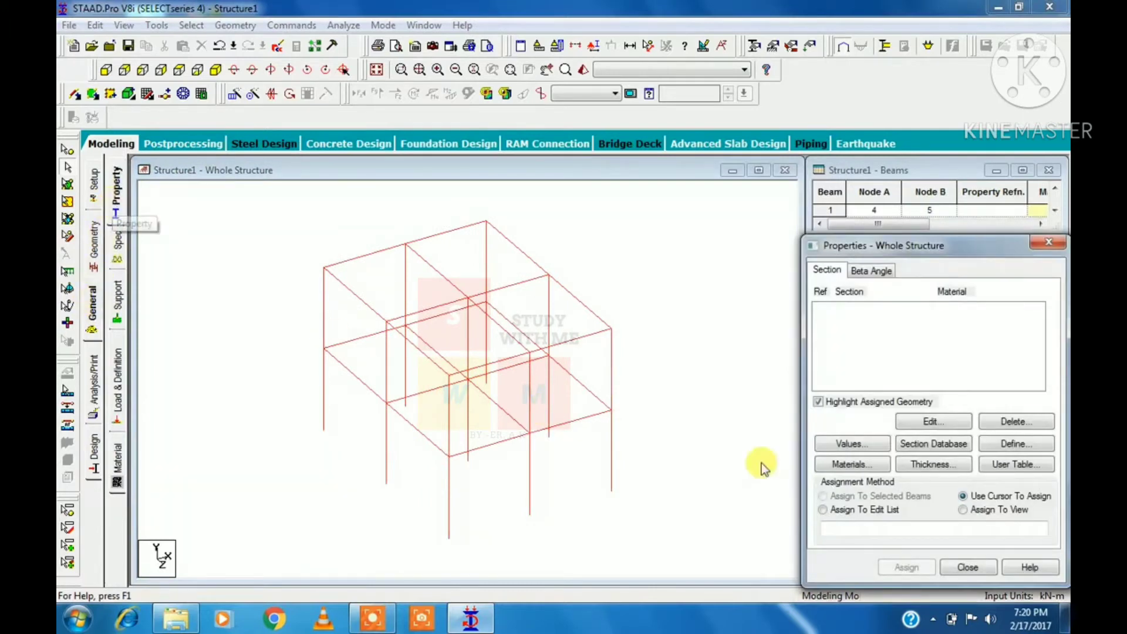
left_click(991, 445)
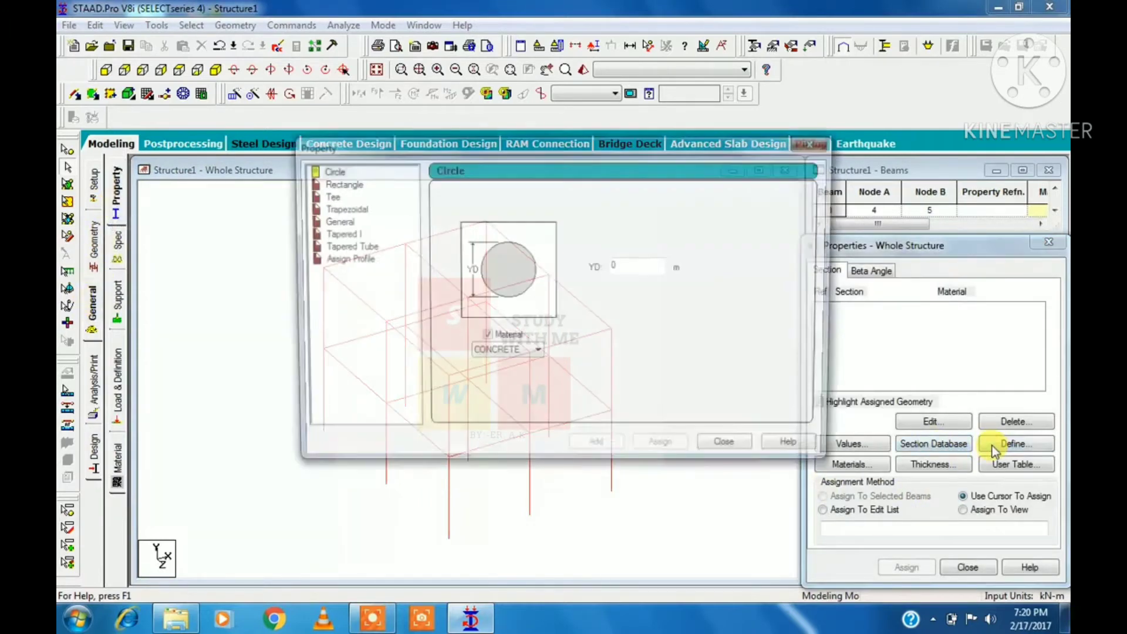
left_click(332, 183)
left_click(629, 254)
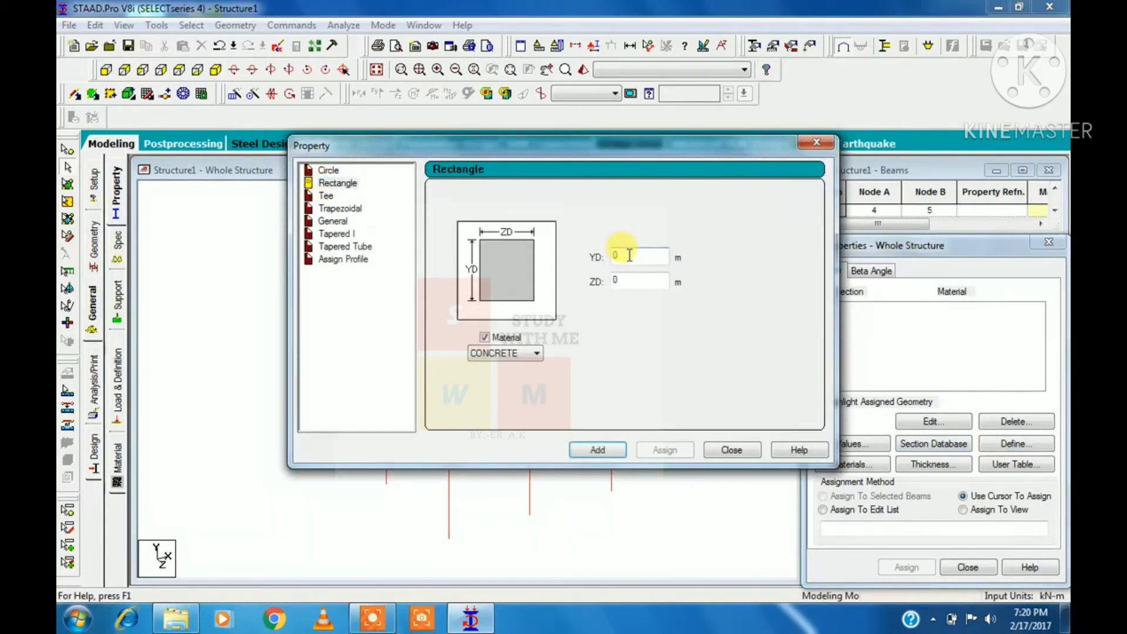
type("0.23")
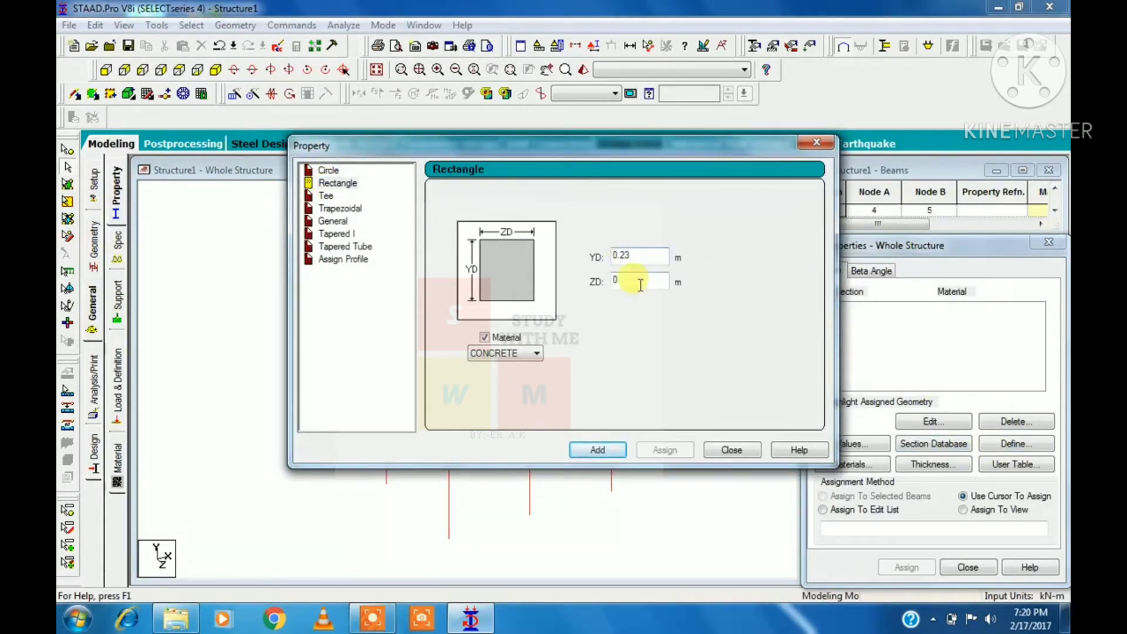
type(".23")
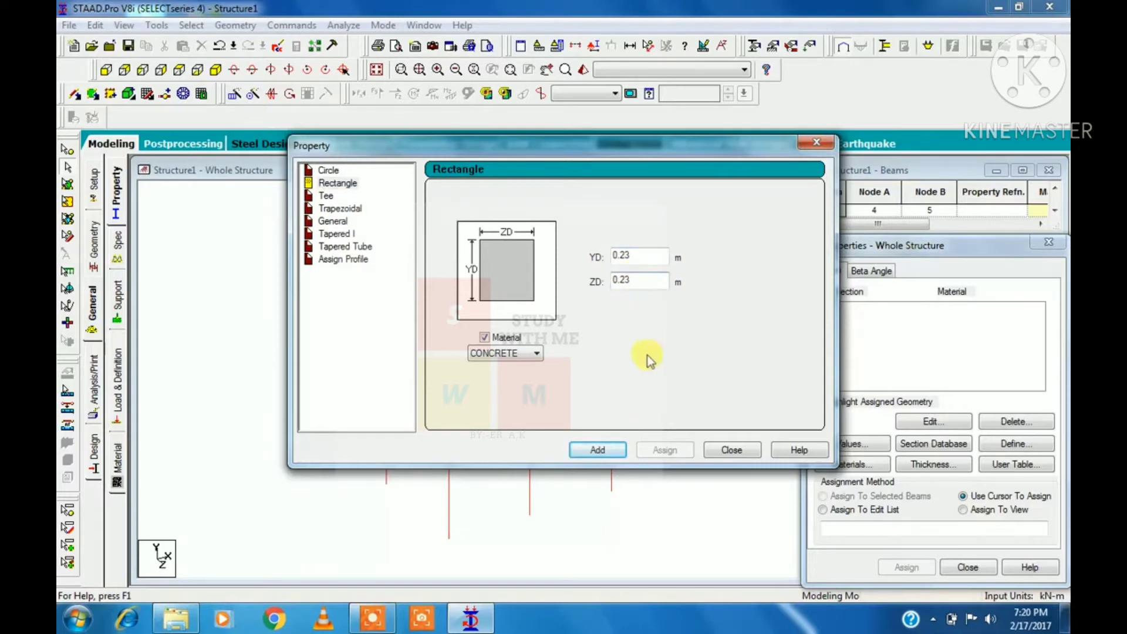
left_click(595, 450)
left_click(748, 452)
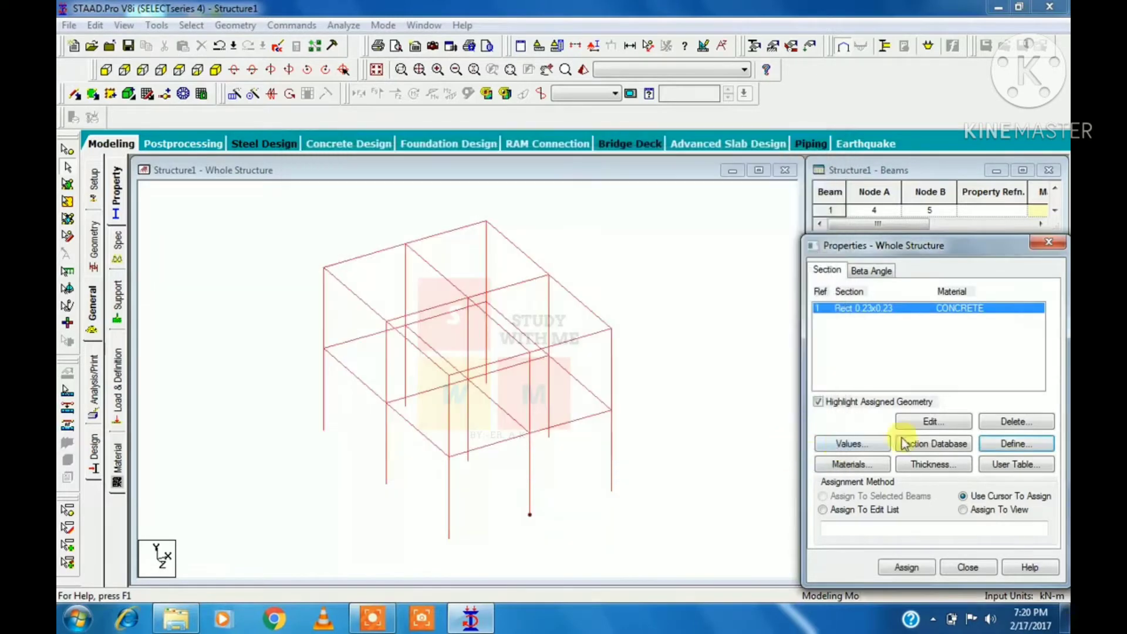
Assign the 0.23x0.23 rectangular section to all members in view.
left_click(965, 509)
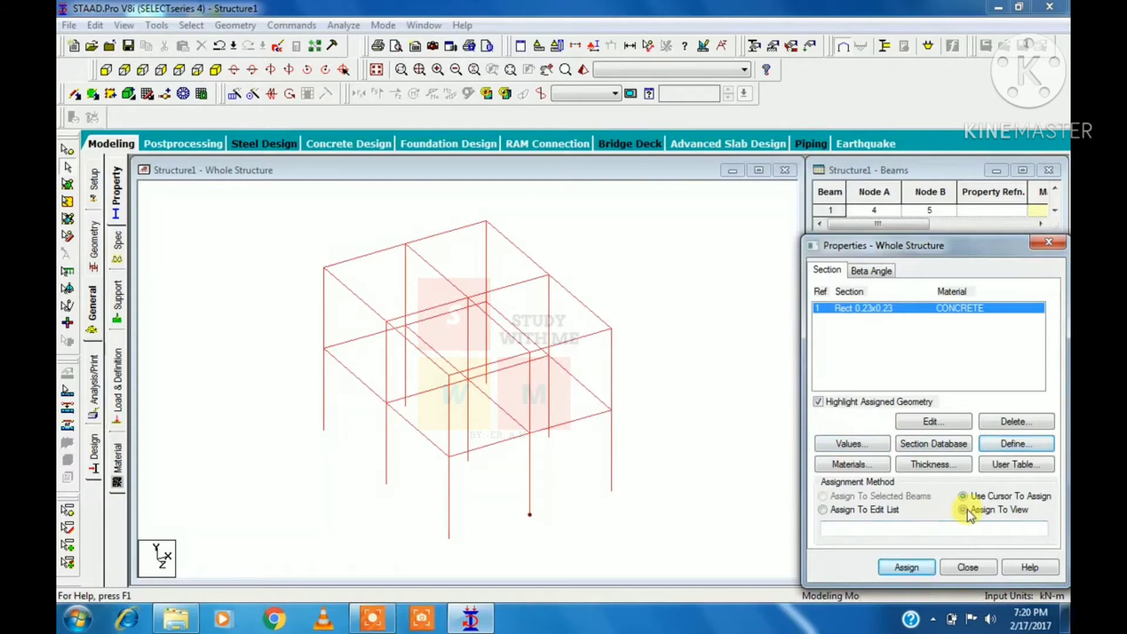
left_click(907, 568)
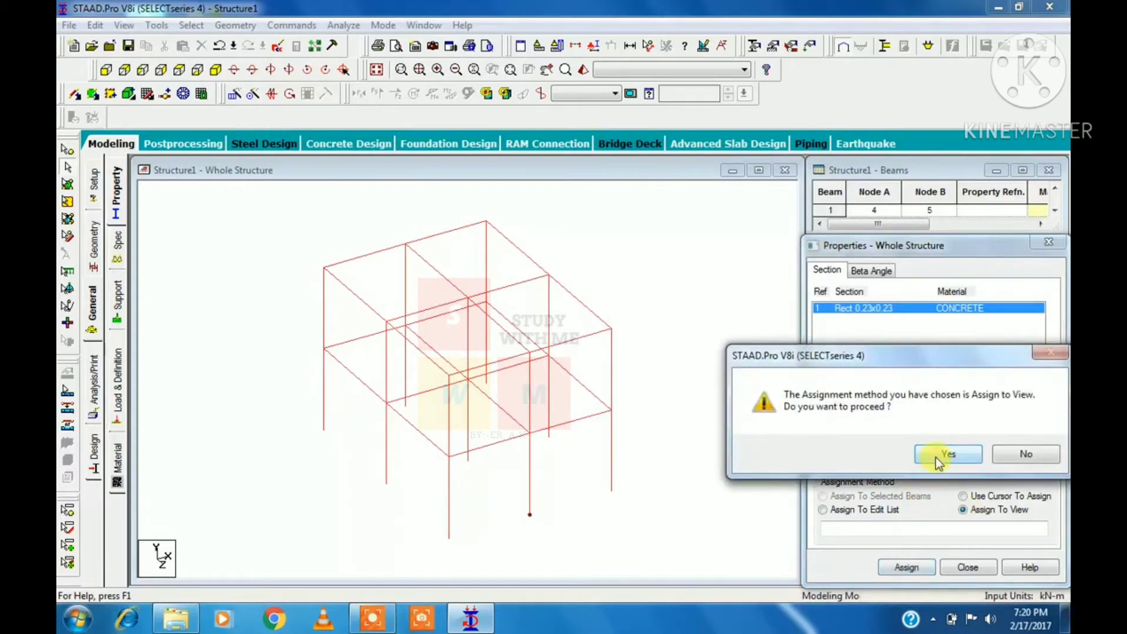
left_click(935, 457)
left_click(675, 312)
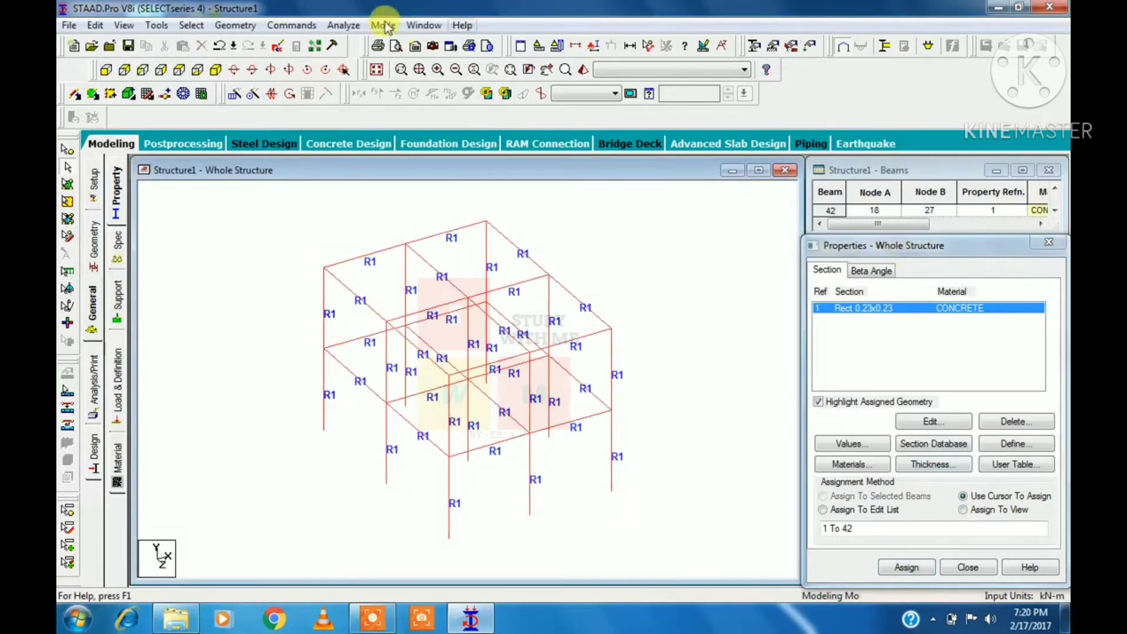
left_click(190, 26)
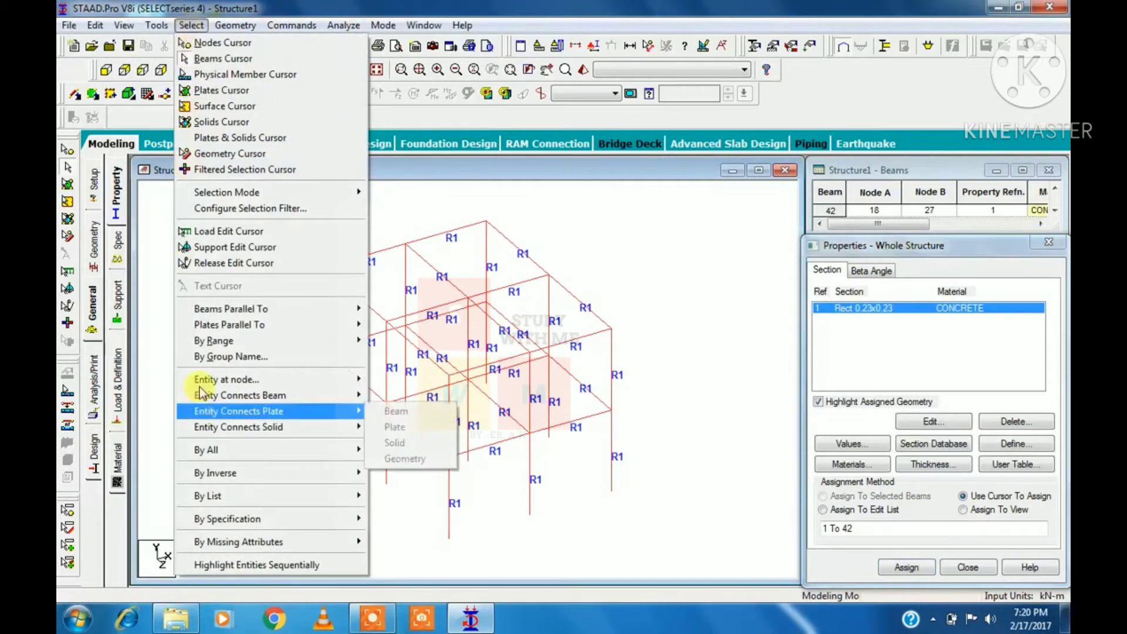
mouse_move(156, 25)
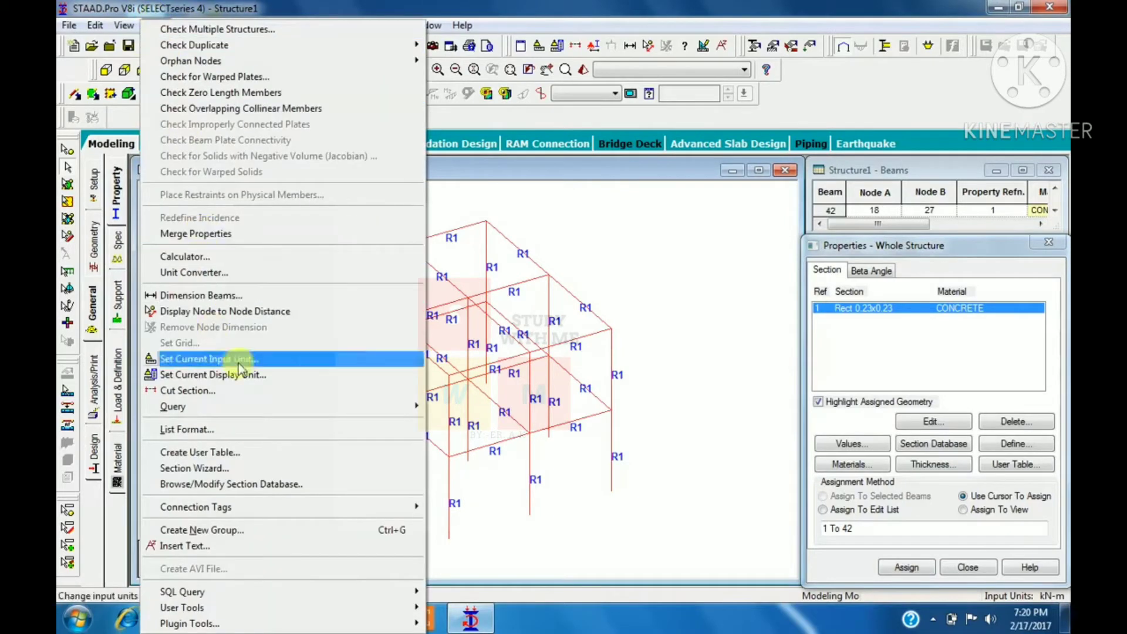
left_click(649, 273)
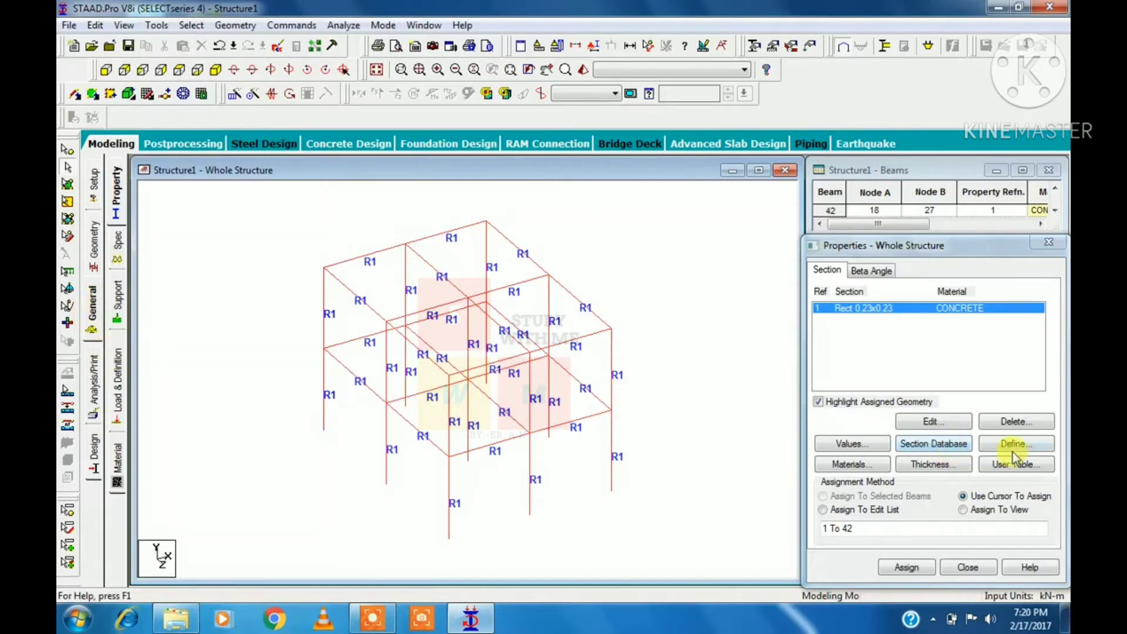
Create a fixed support definition for the structure.
left_click(117, 300)
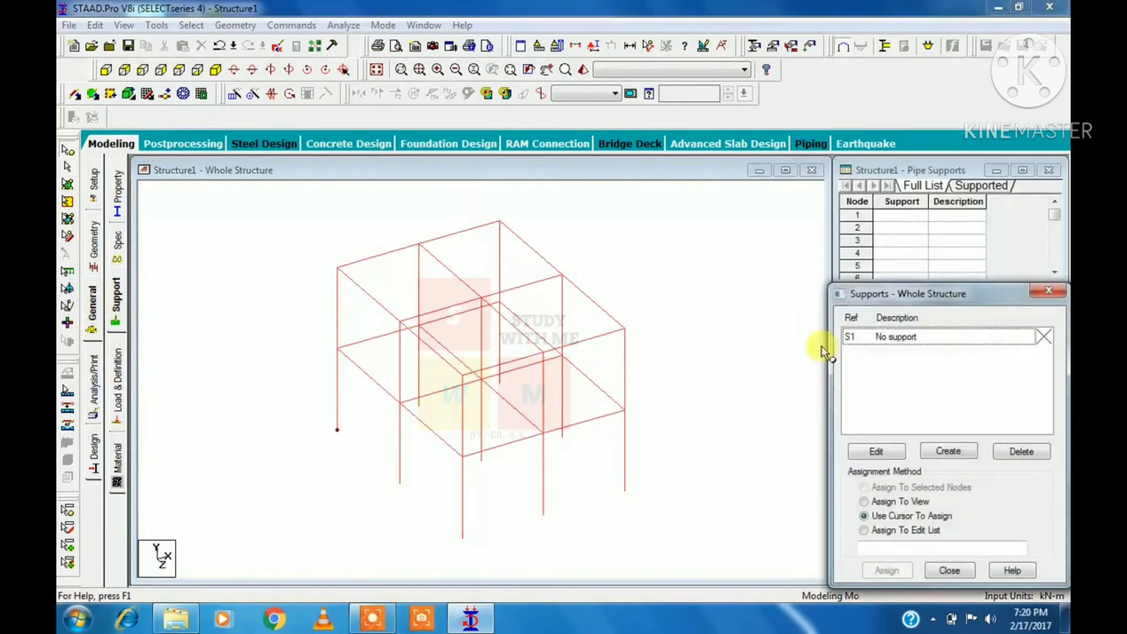
left_click(948, 450)
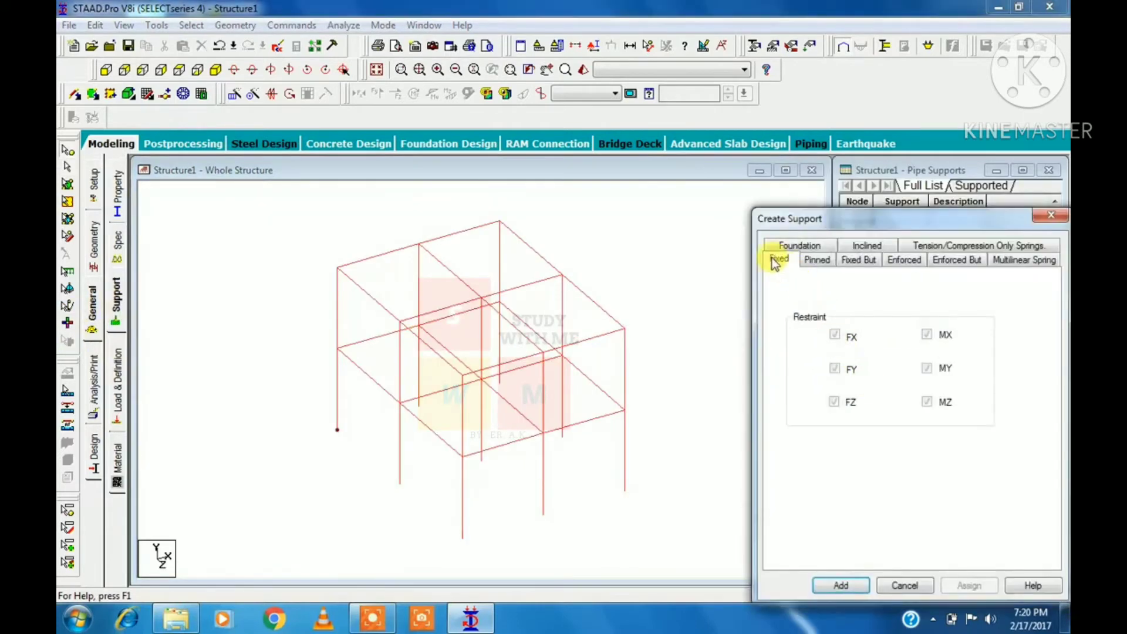
left_click(840, 585)
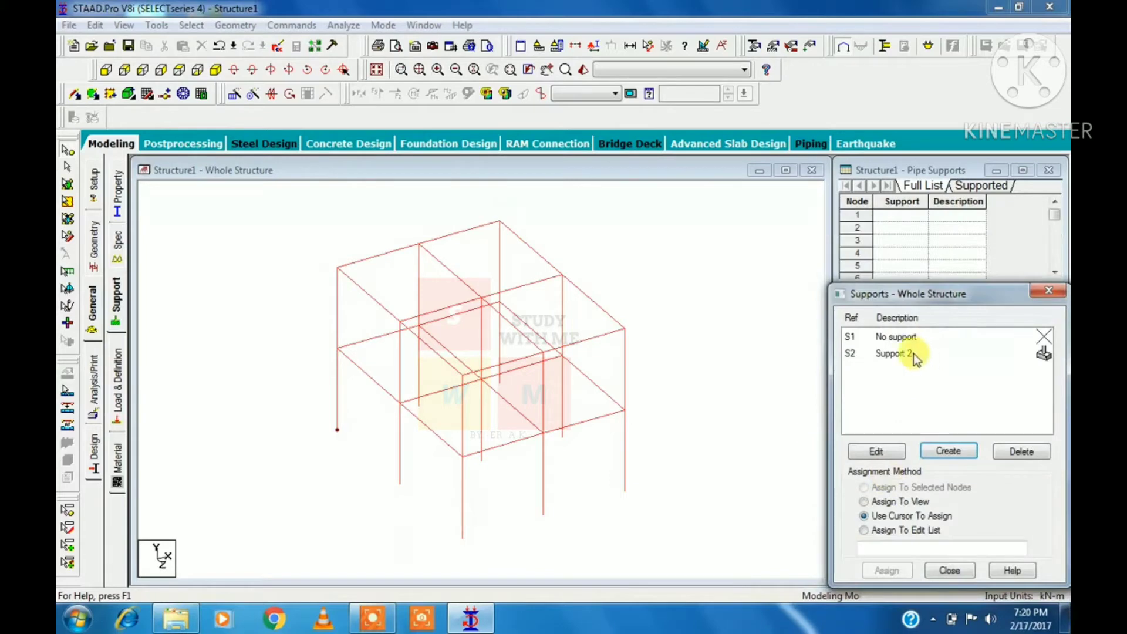
Assign the fixed support S2 to all base nodes of the frame, selected from a side elevation, and return to the isometric view.
left_click(160, 70)
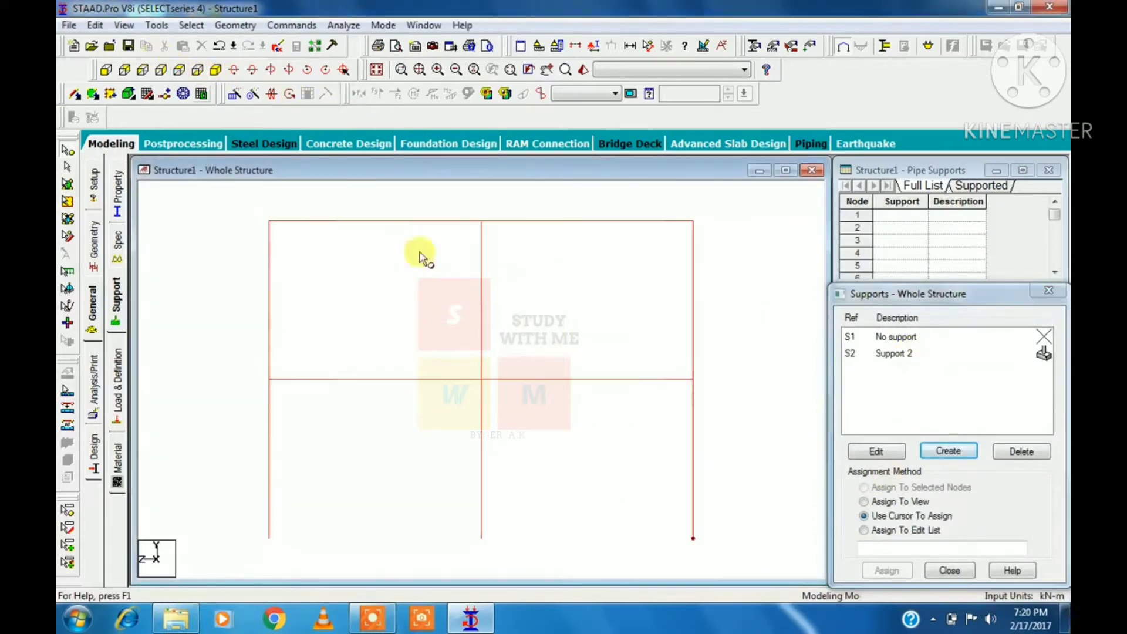
left_click(67, 151)
left_click_drag(246, 512, 723, 559)
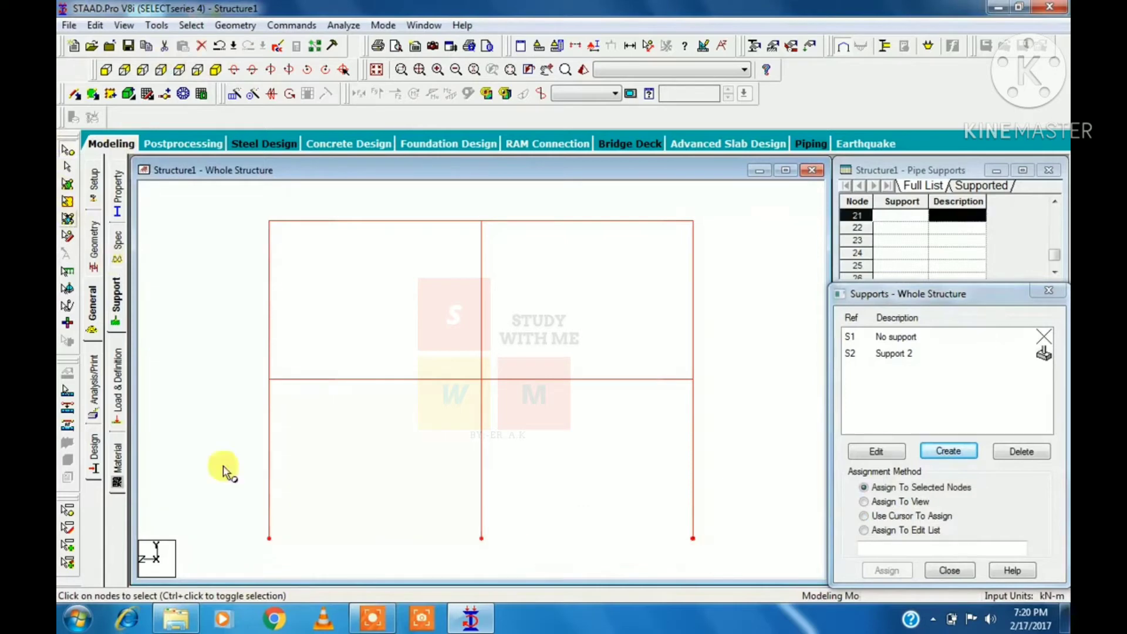
left_click(893, 353)
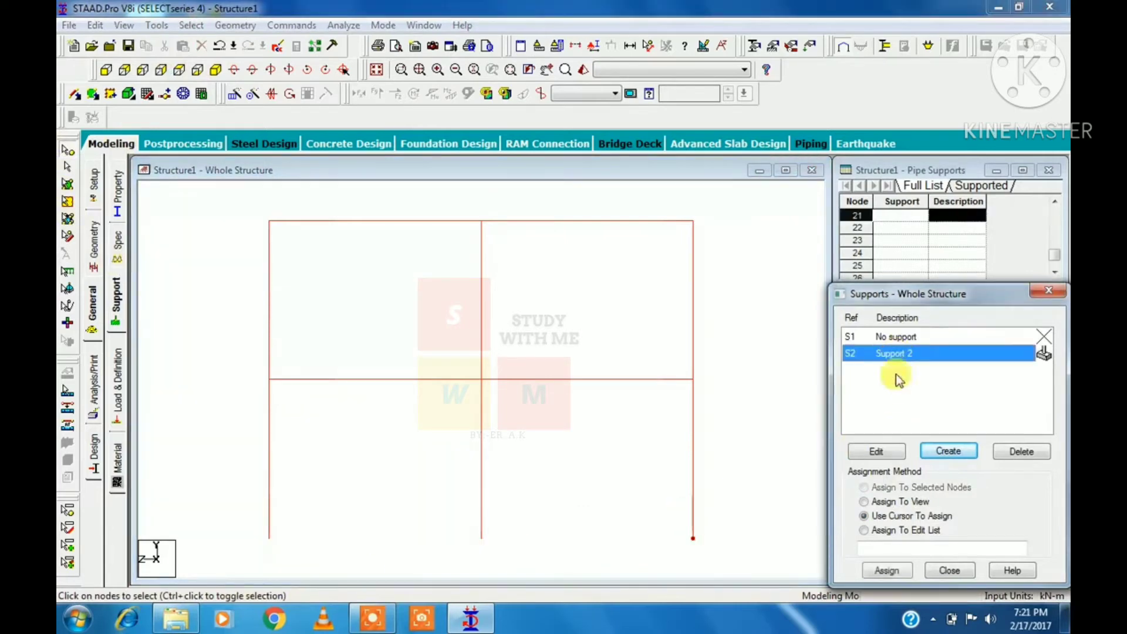
left_click_drag(241, 515, 743, 538)
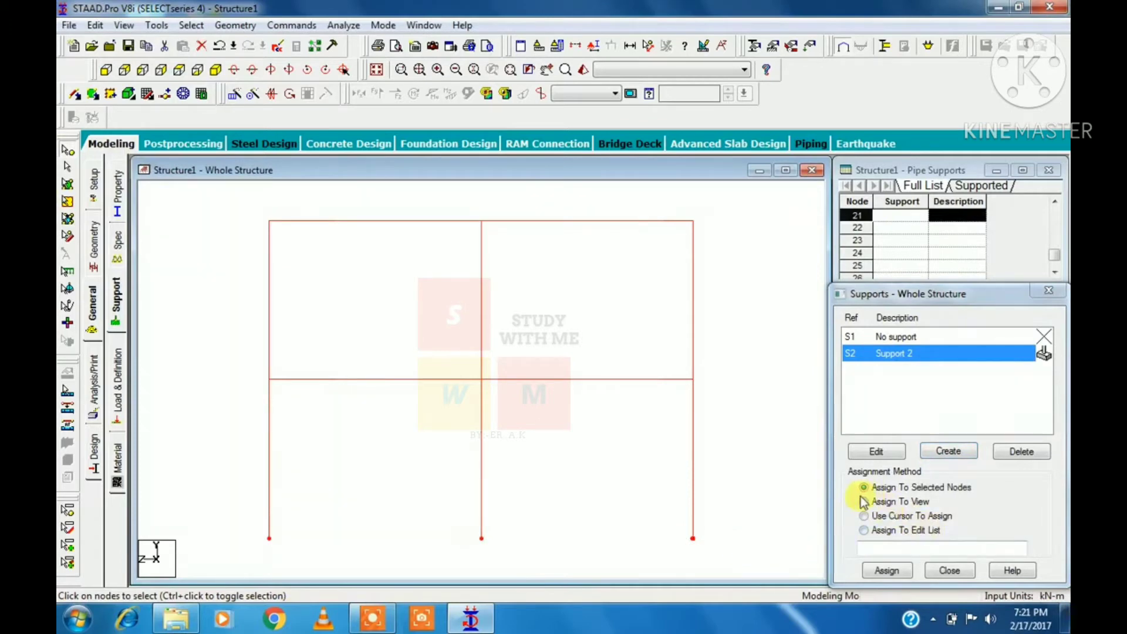
left_click(886, 569)
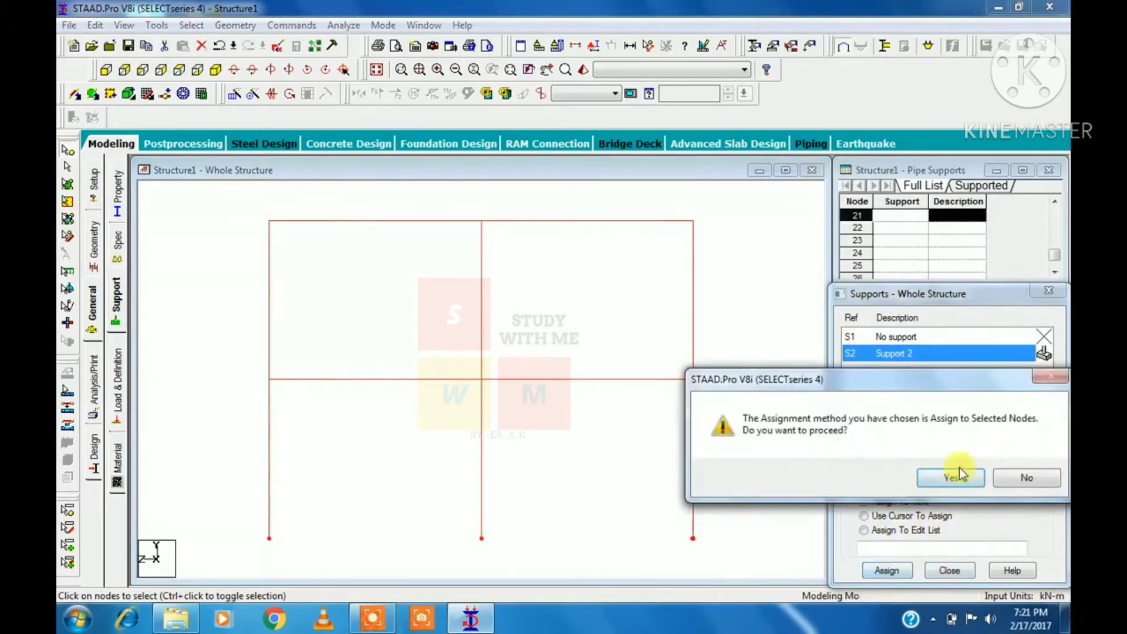
left_click(951, 477)
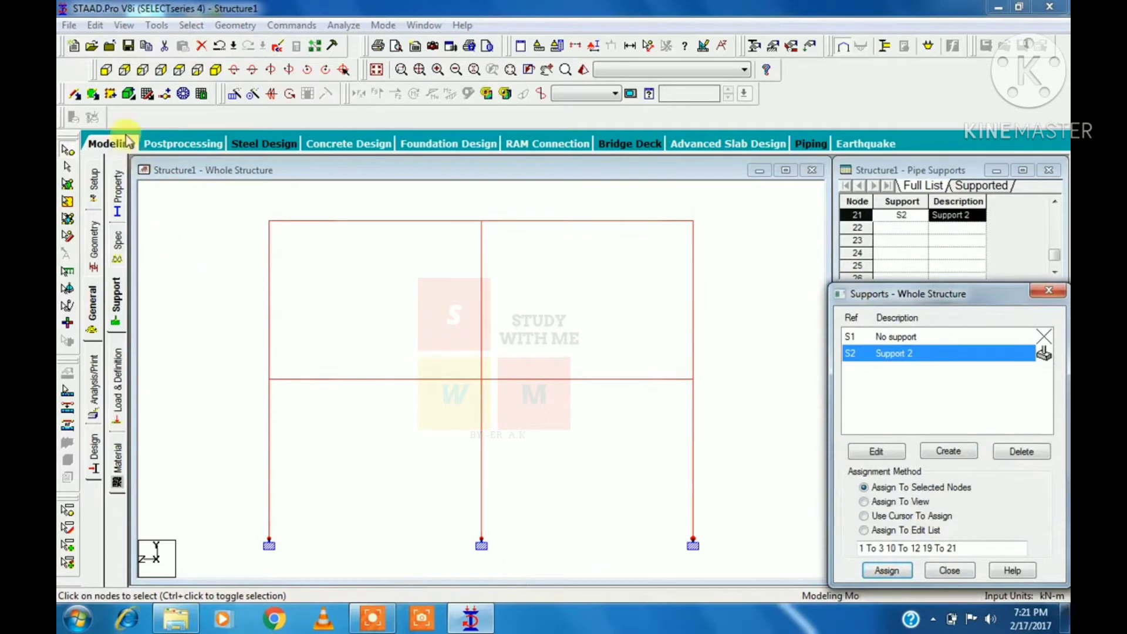
left_click(176, 247)
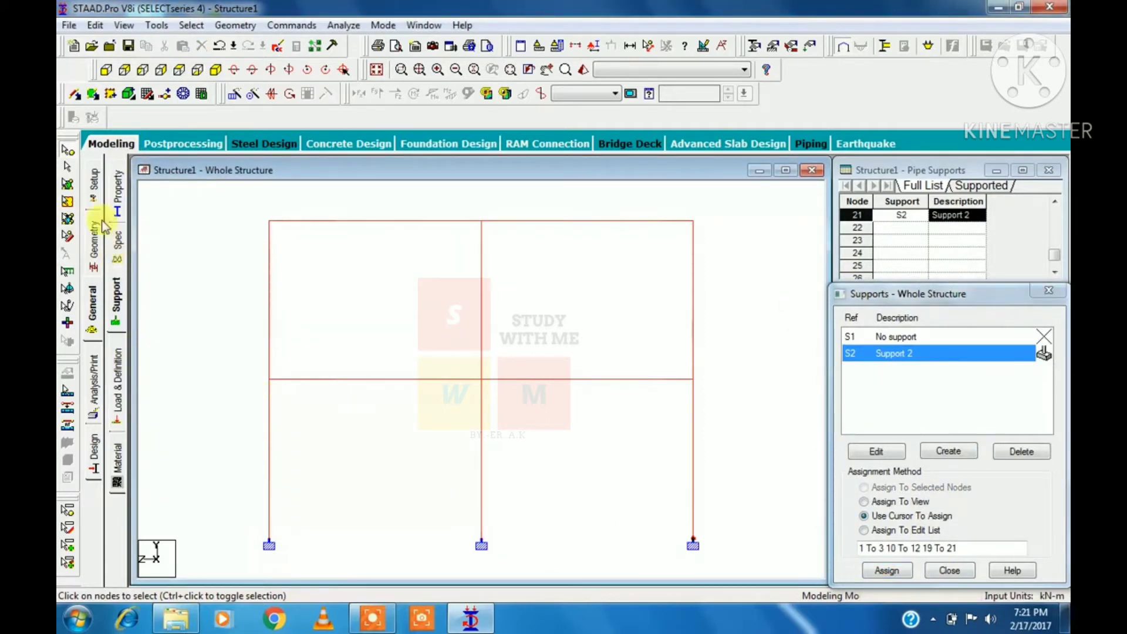
left_click(216, 69)
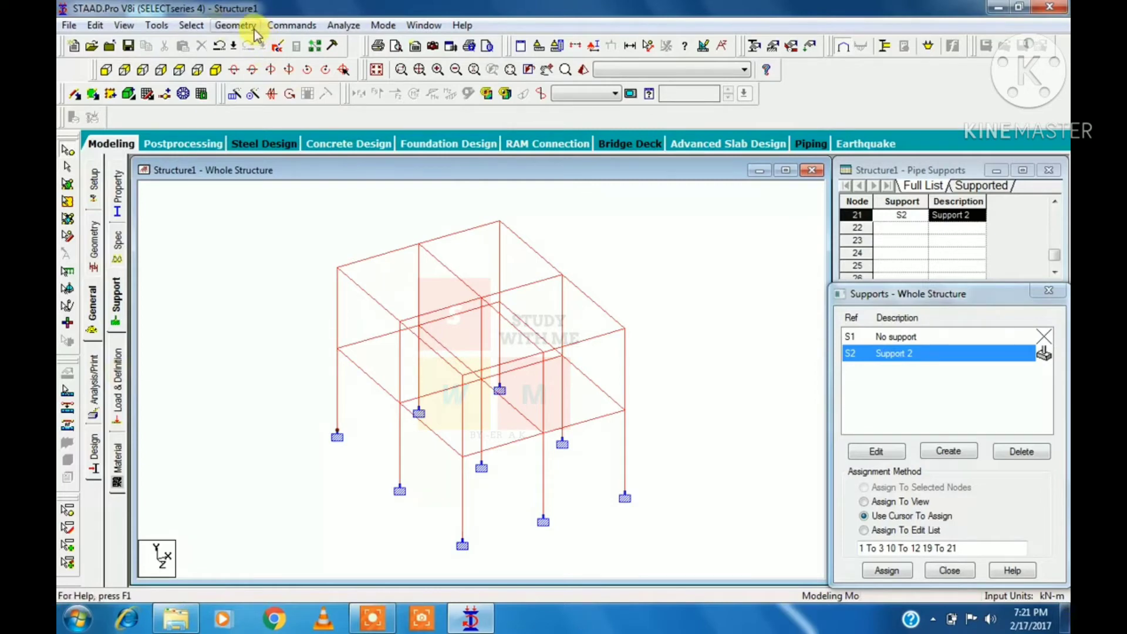
Decline the auto save and select a few nodes on one side of the frame in Drag Box selection mode.
left_click(194, 25)
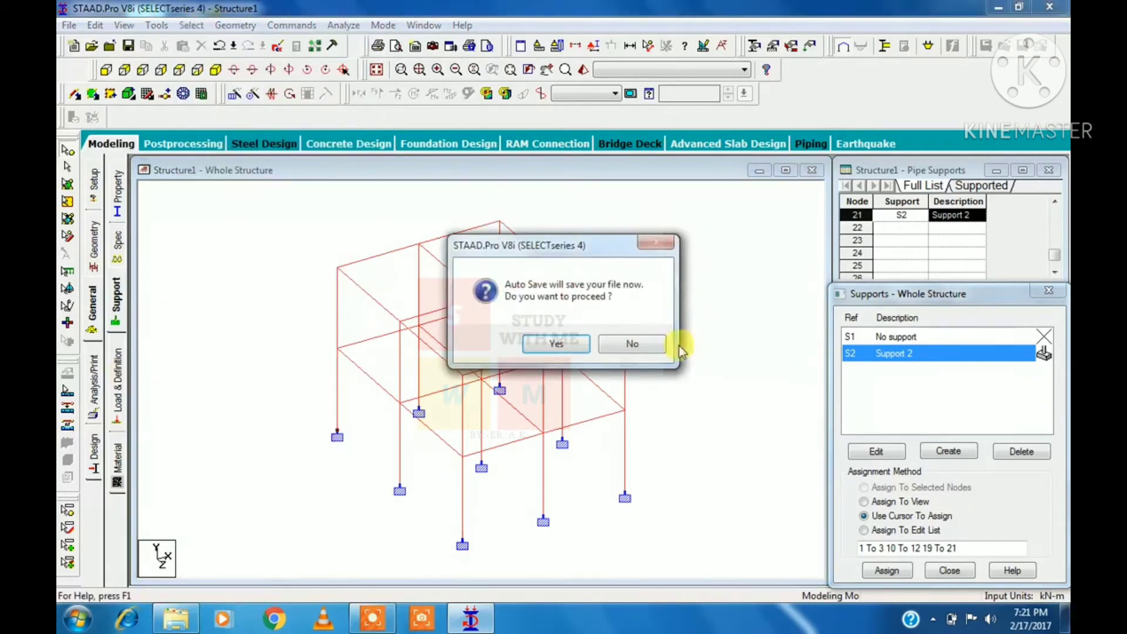
left_click(631, 344)
left_click(191, 25)
mouse_move(262, 202)
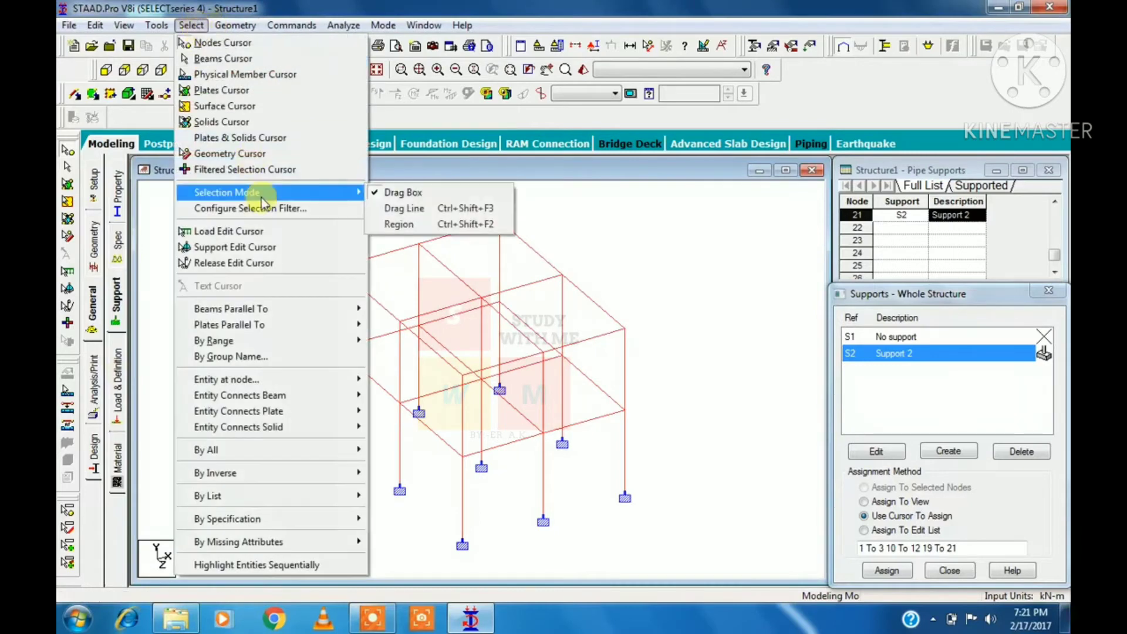
mouse_move(329, 190)
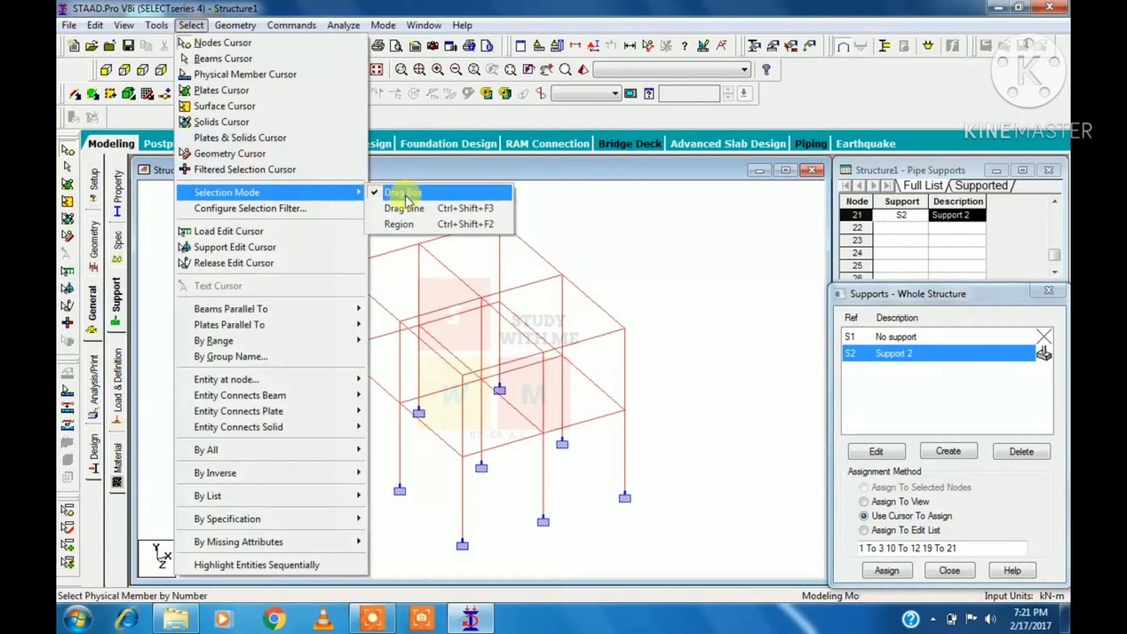
left_click_drag(660, 386, 528, 276)
Select all beams parallel to the X axis.
left_click(191, 25)
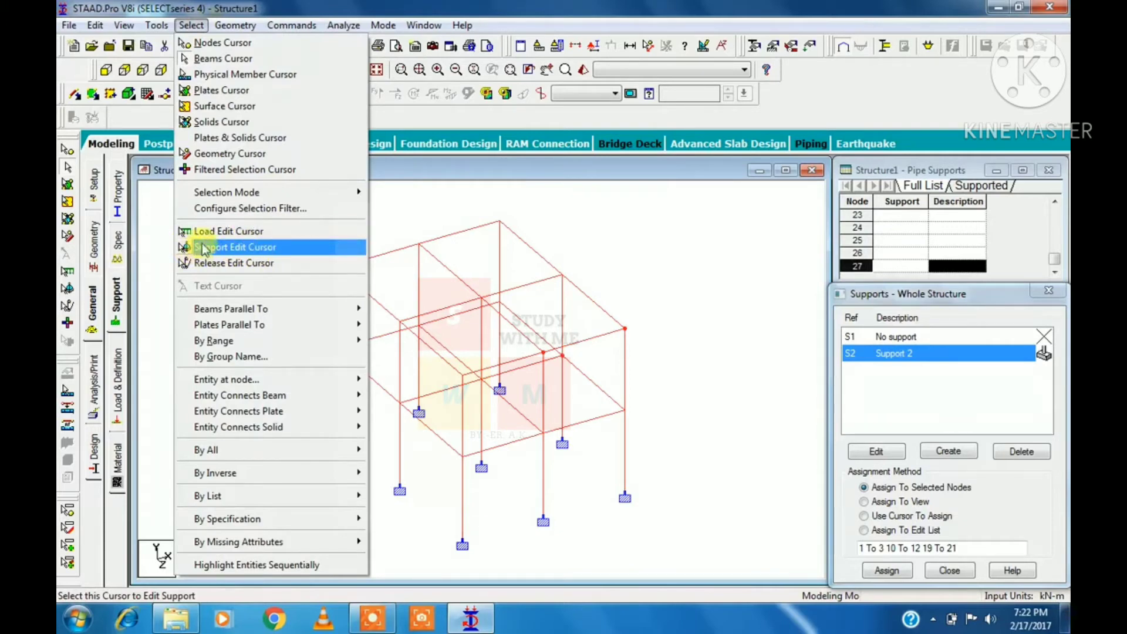
mouse_move(279, 316)
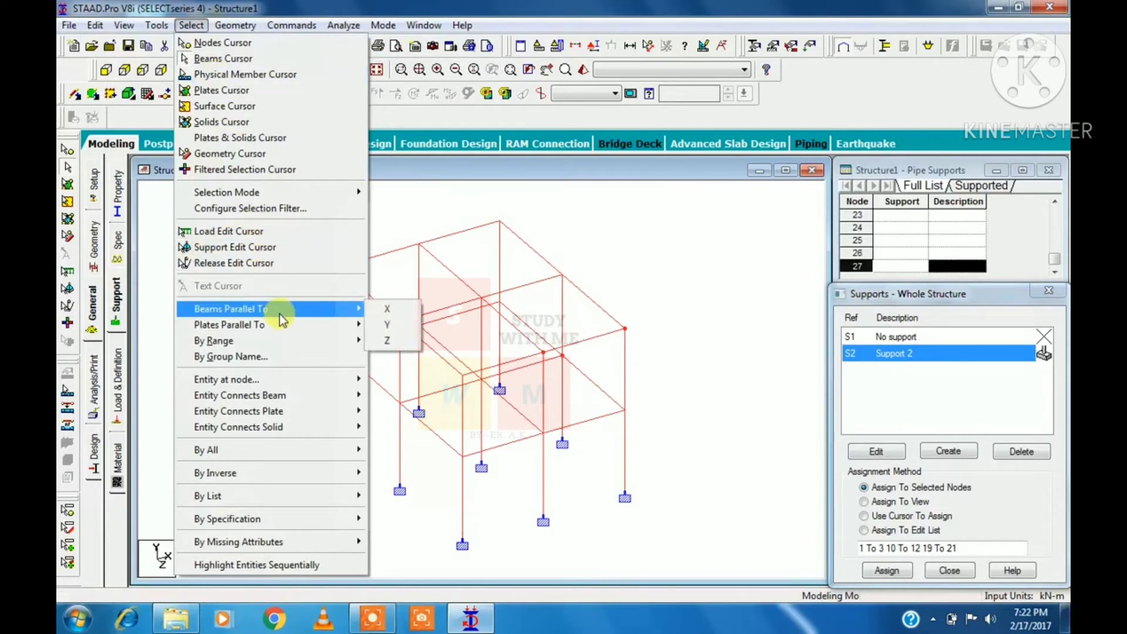
left_click(383, 313)
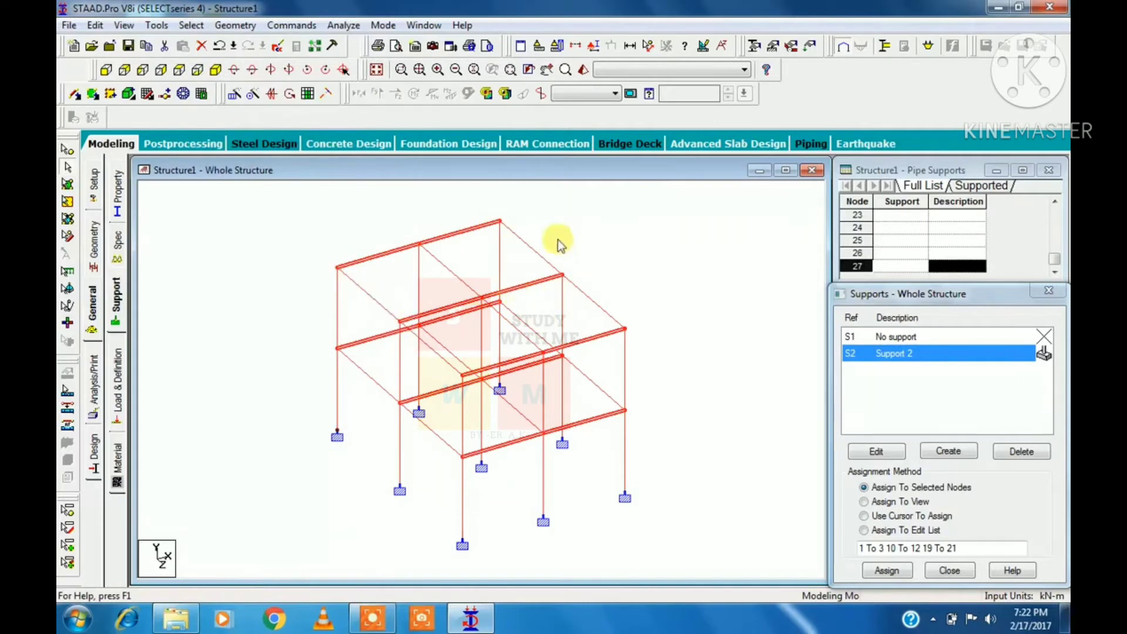
Open the member section properties and highlight the members assigned the Rect 0.23x0.23 concrete section.
left_click(117, 194)
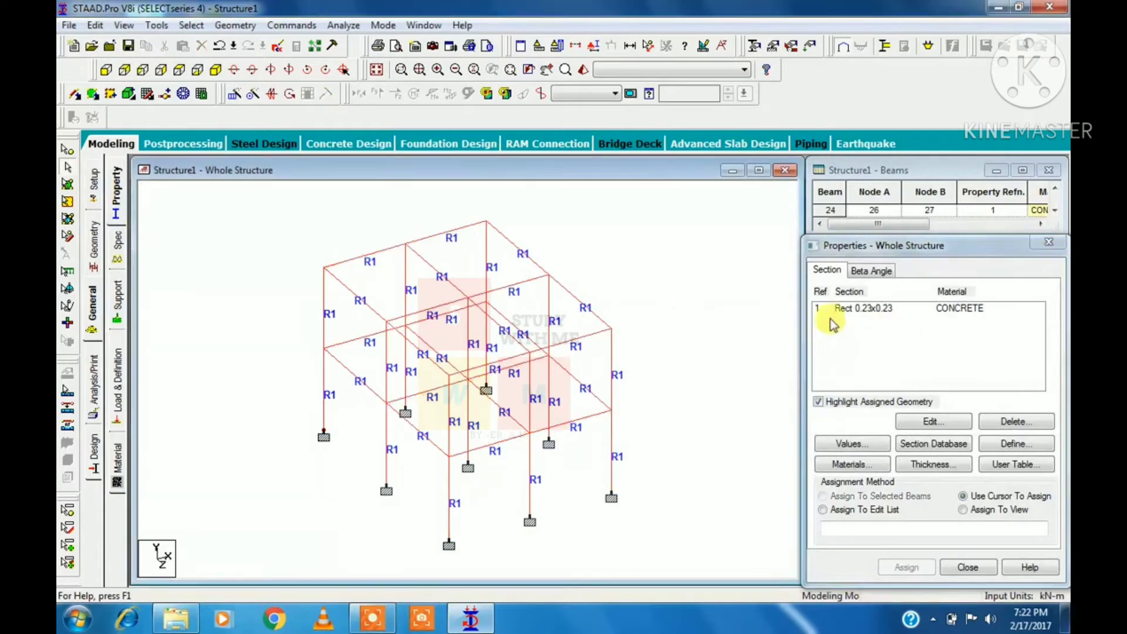
left_click(862, 308)
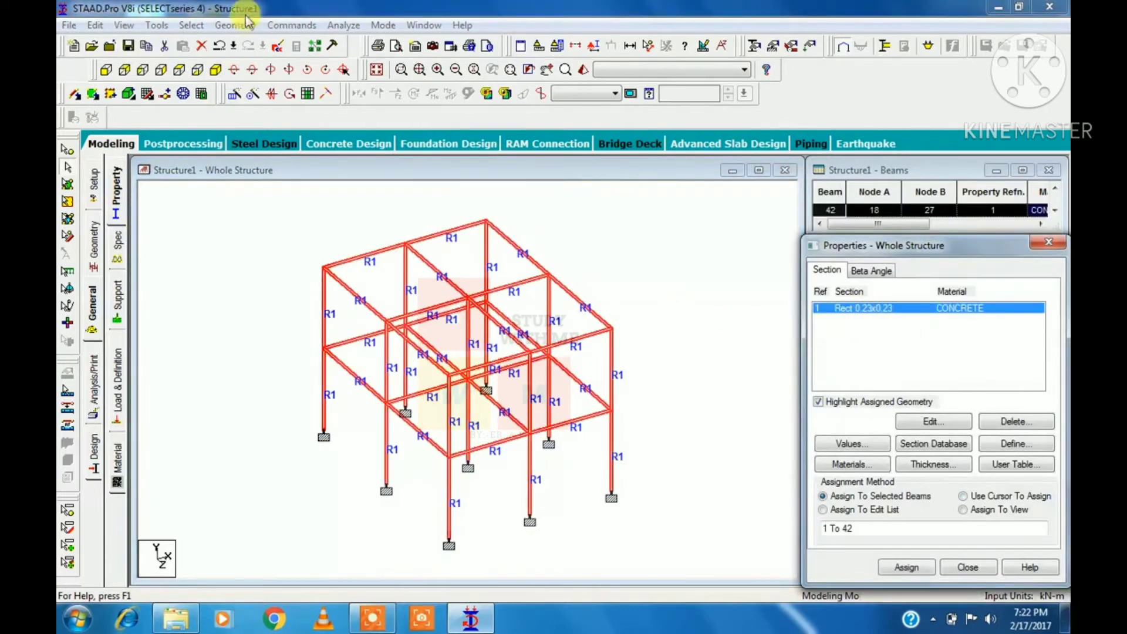
Clear the highlighted members and select only the beams parallel to the X axis.
left_click(191, 26)
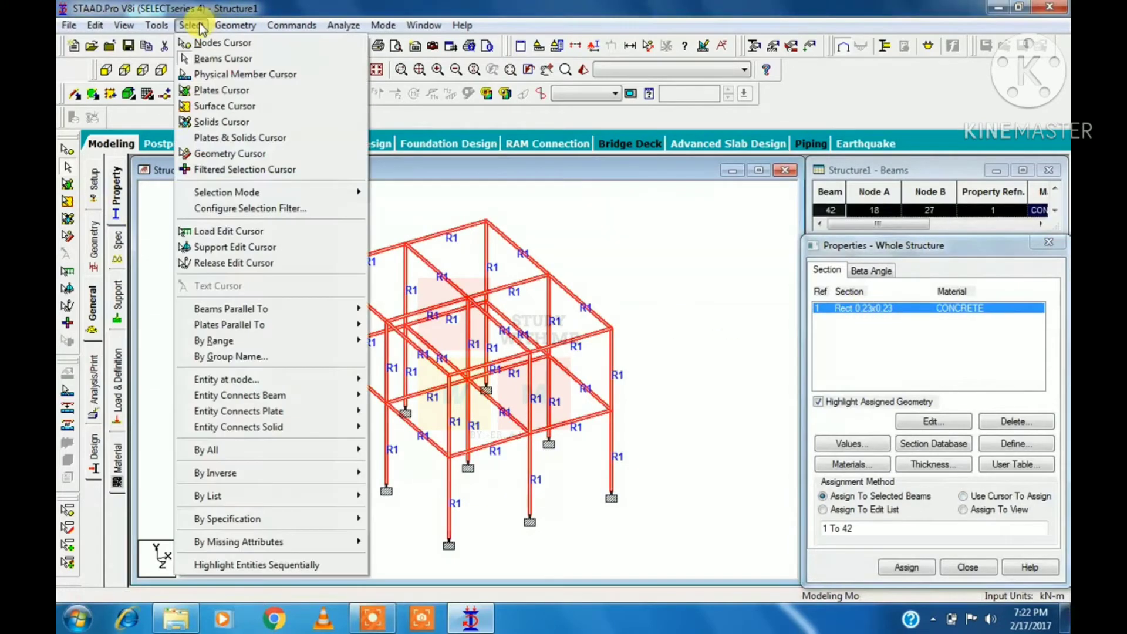
mouse_move(289, 308)
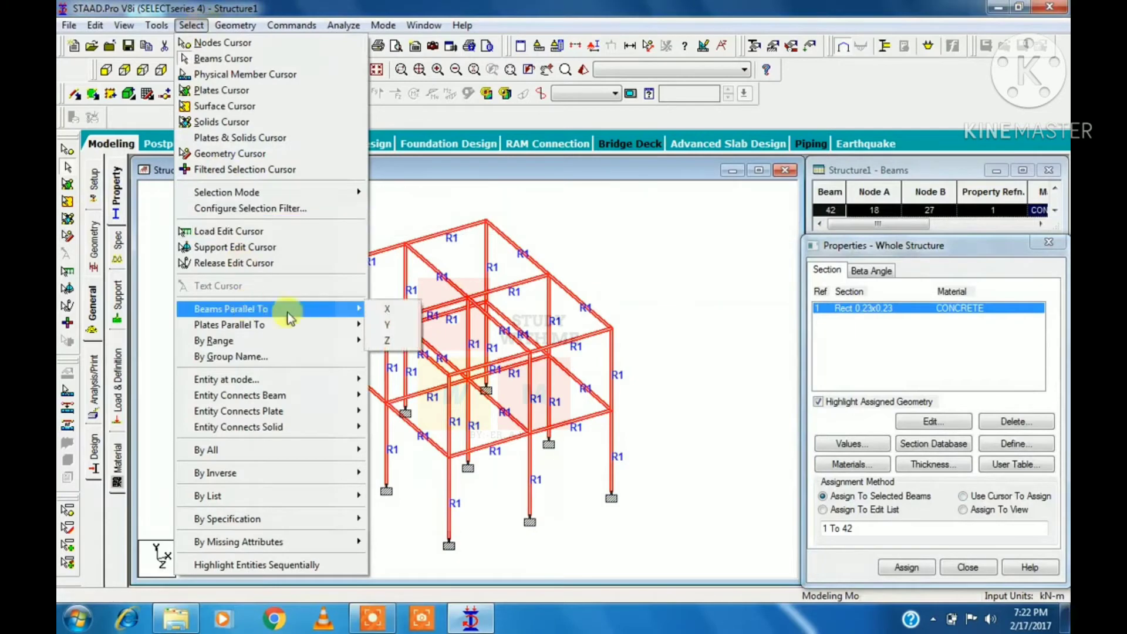
left_click(378, 314)
left_click(269, 234)
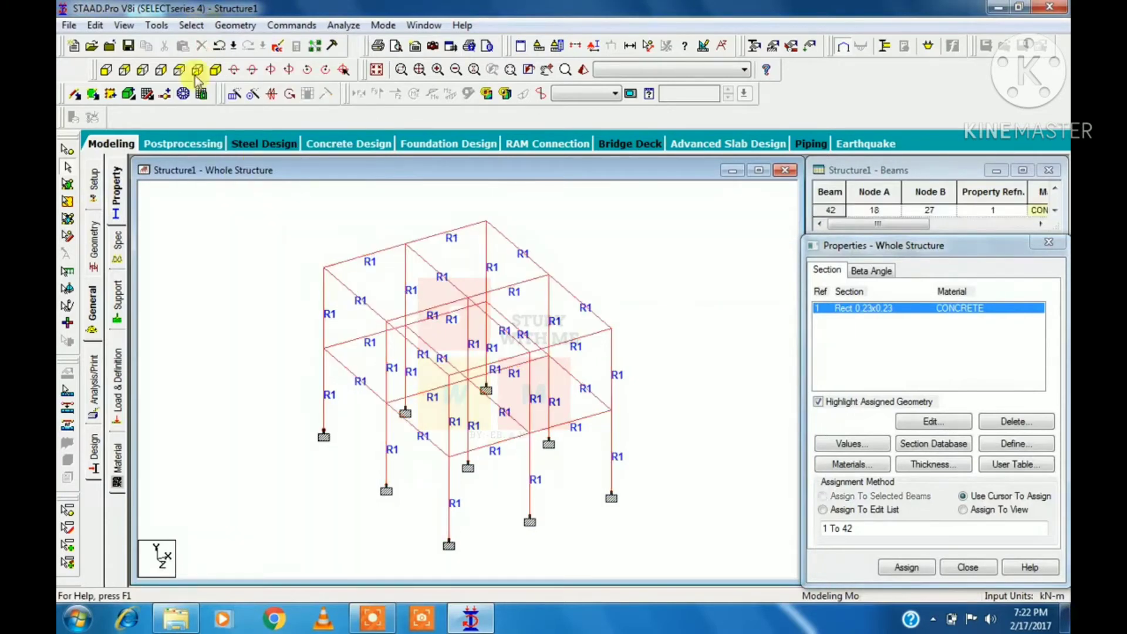
left_click(191, 25)
mouse_move(329, 308)
left_click(388, 309)
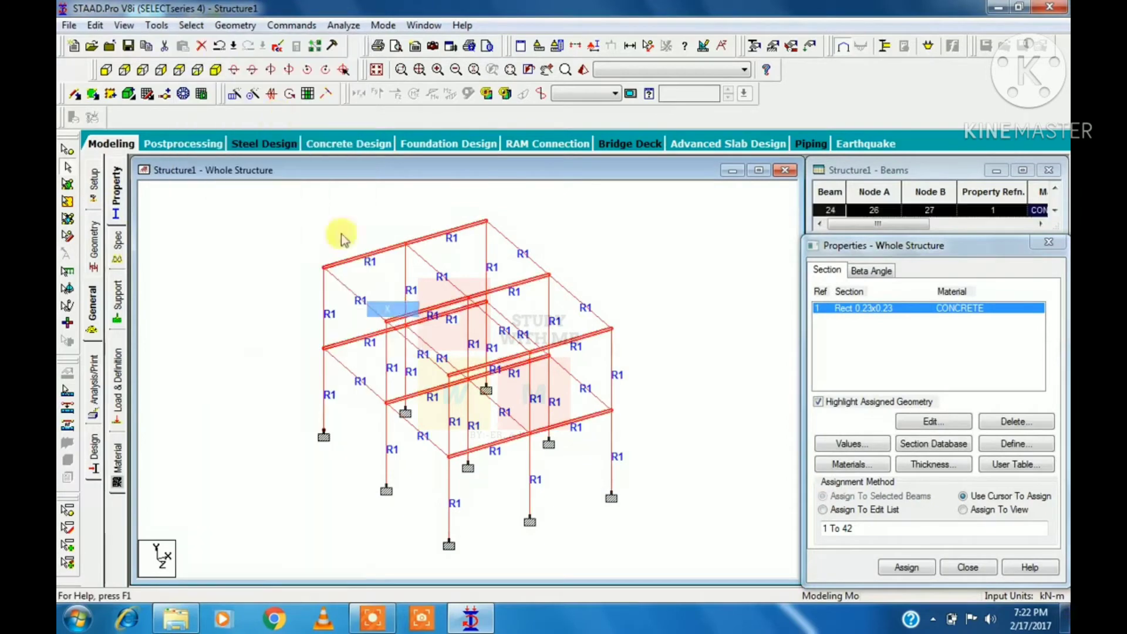
Add the beams parallel to the Z axis to the selection, and clear the whole selection.
left_click(191, 25)
mouse_move(288, 308)
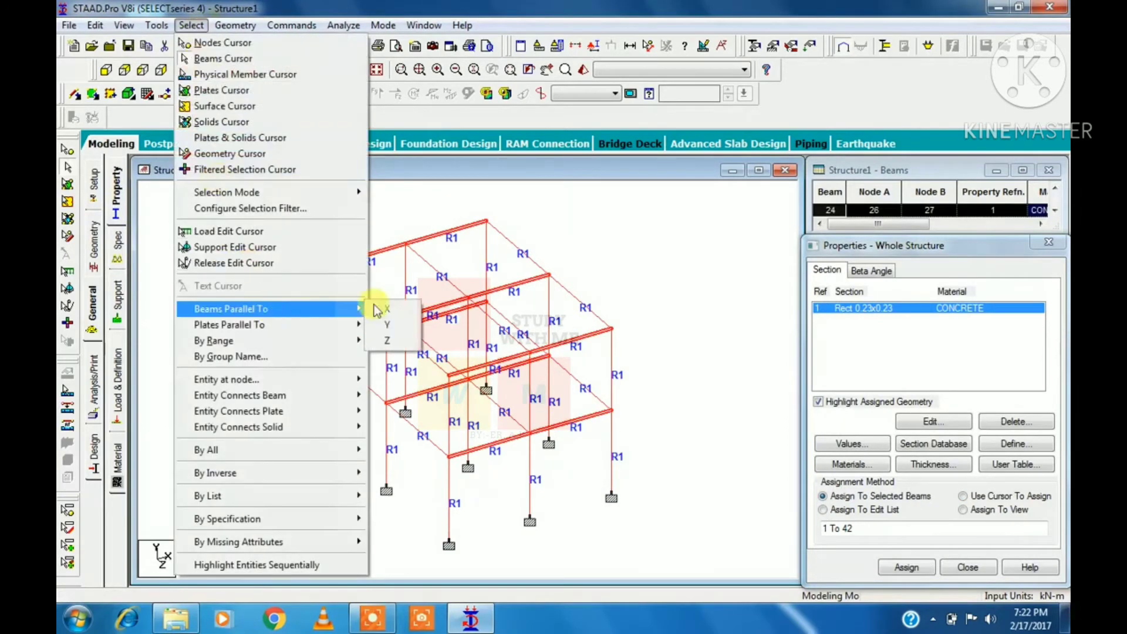
left_click(386, 340)
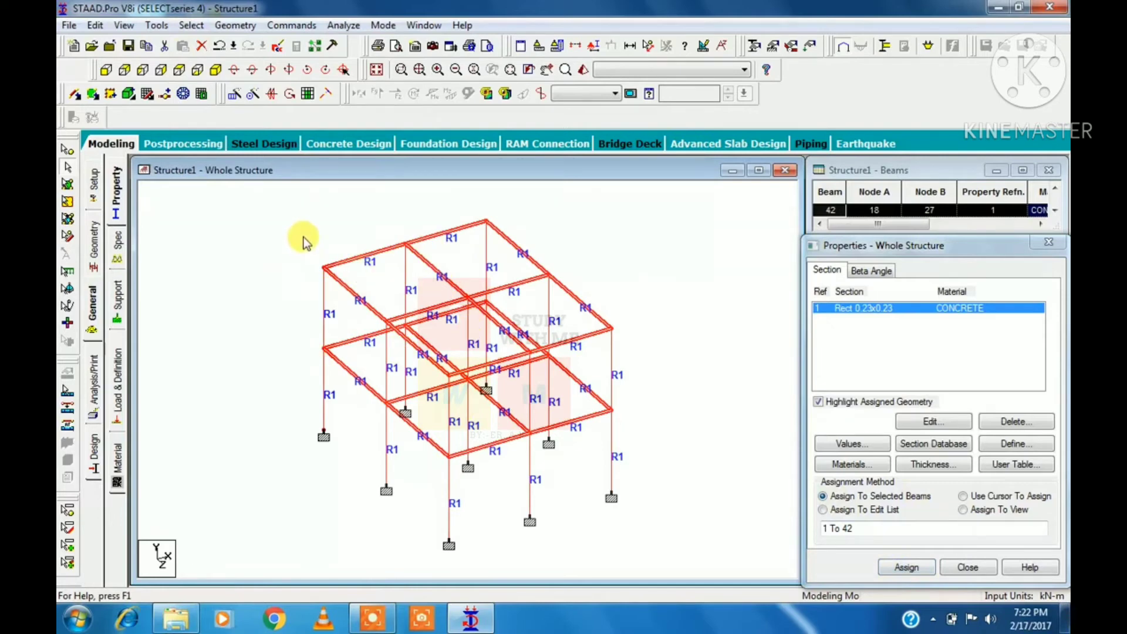
left_click(254, 222)
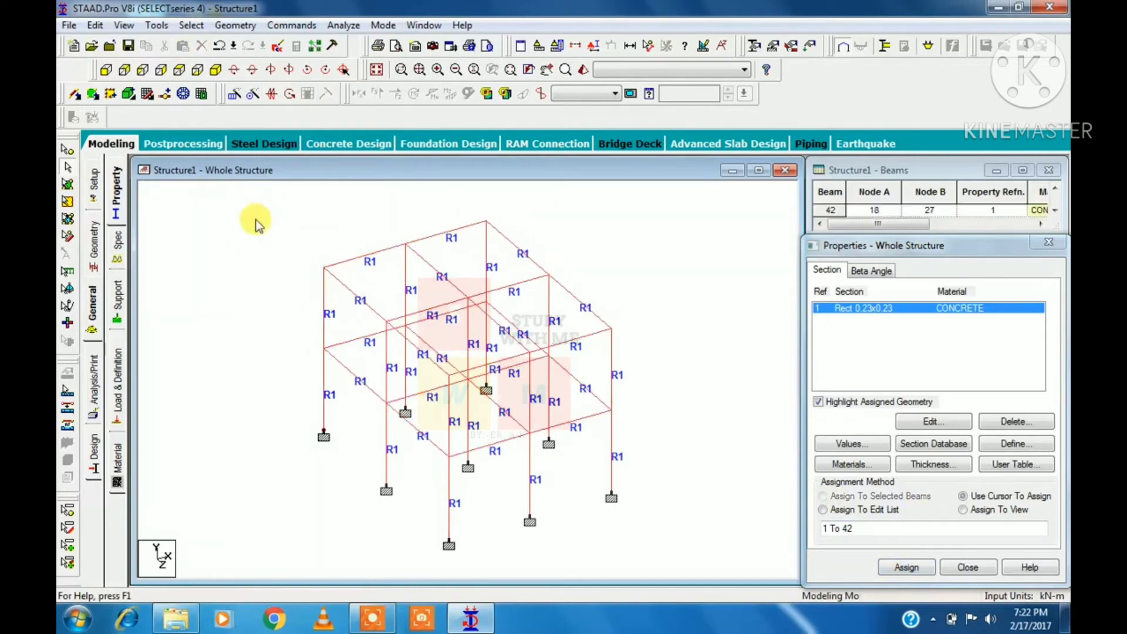
Select the beams connected at node 10, with Apply Immediately enabled.
left_click(189, 29)
mouse_move(268, 311)
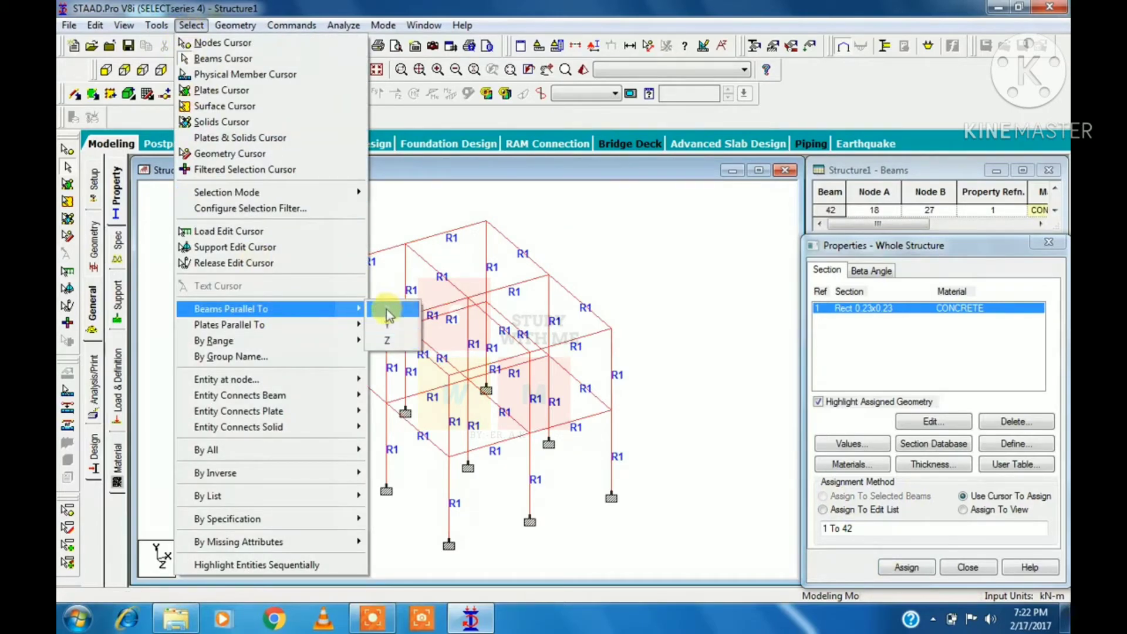
mouse_move(342, 326)
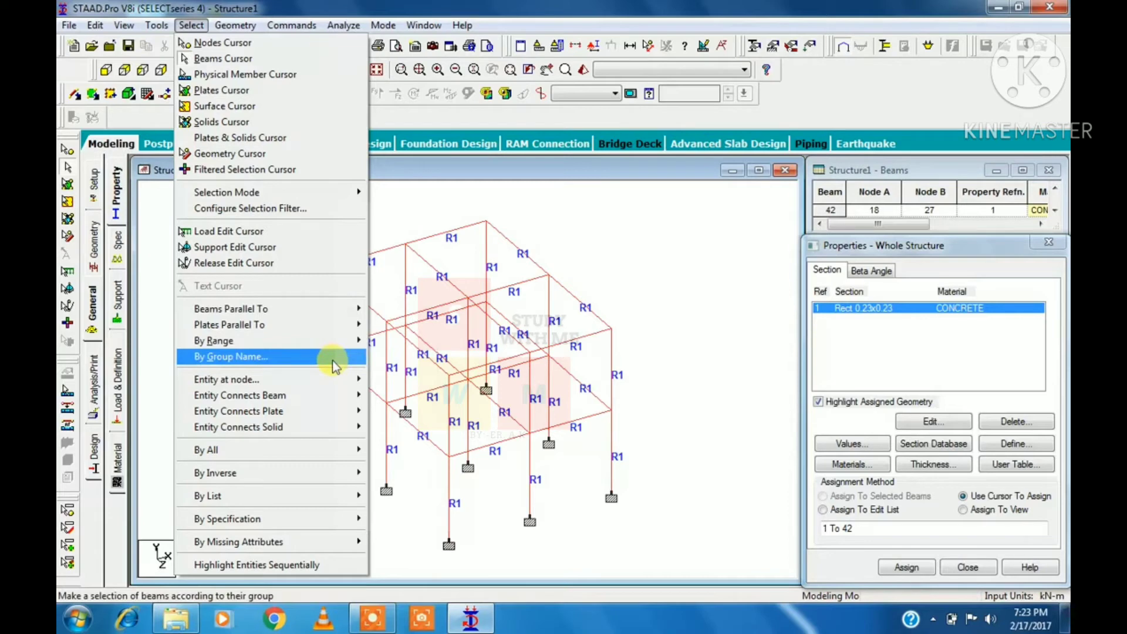
mouse_move(332, 373)
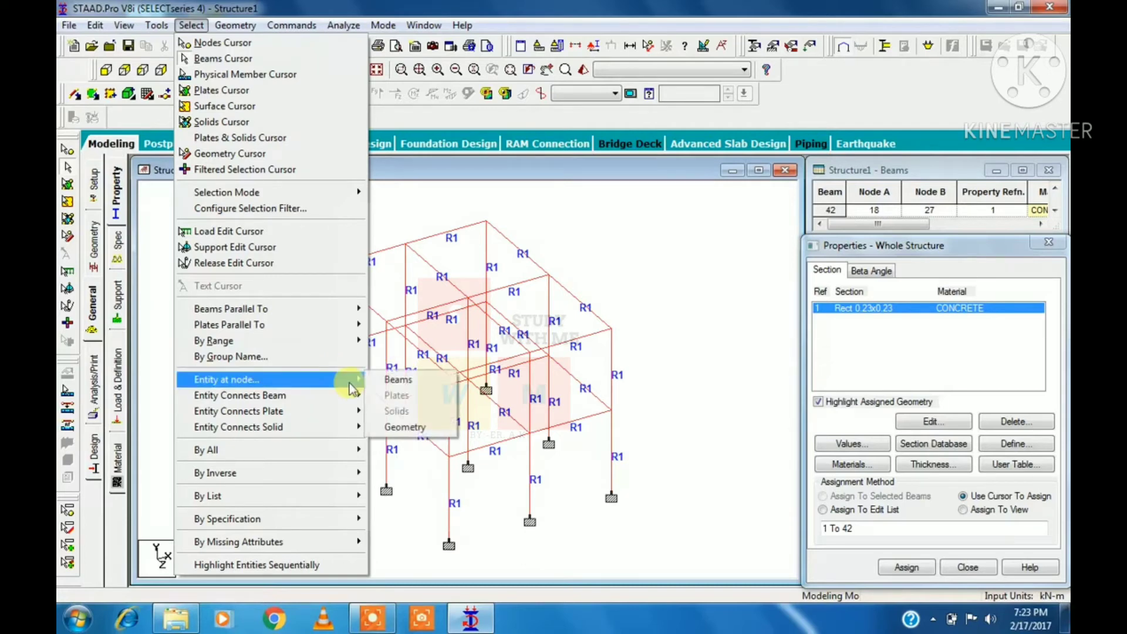
left_click(394, 379)
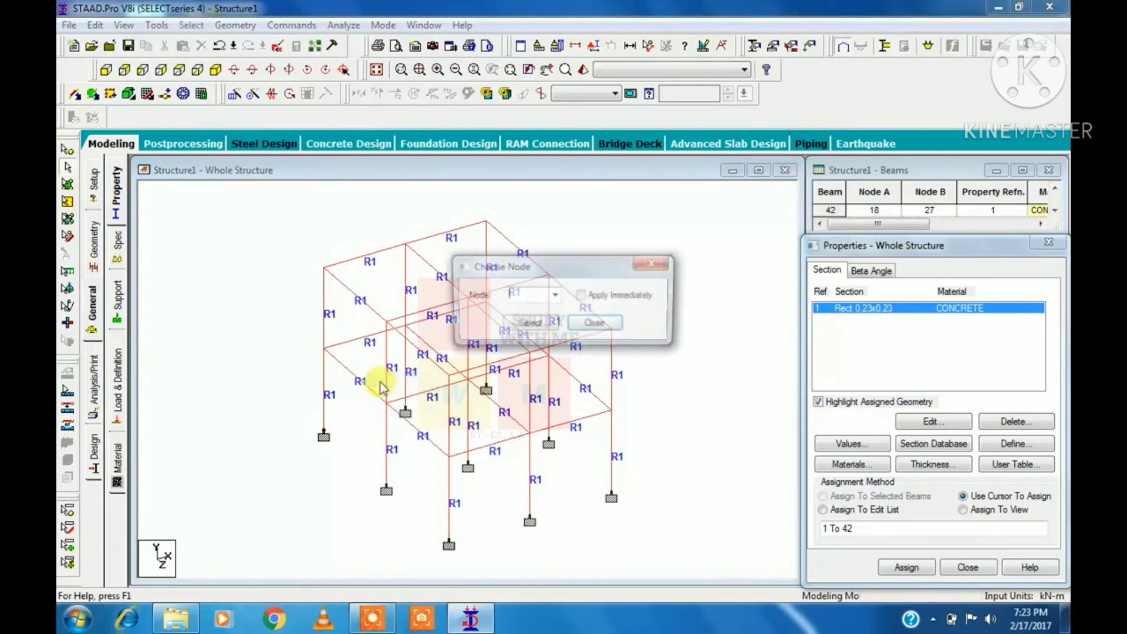
left_click(554, 295)
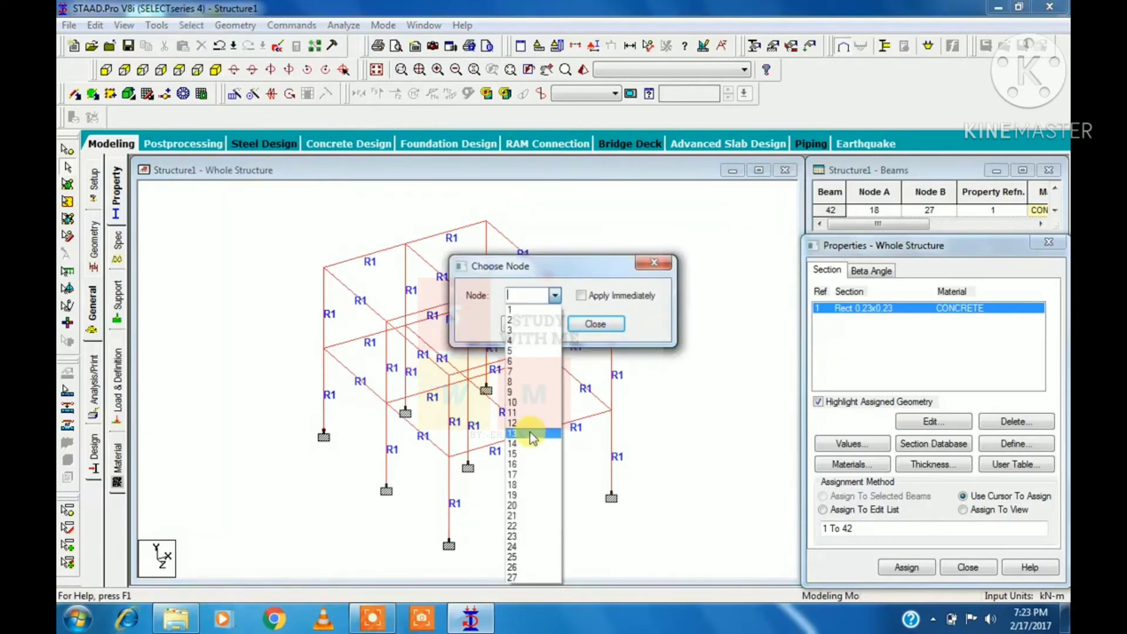
left_click(516, 402)
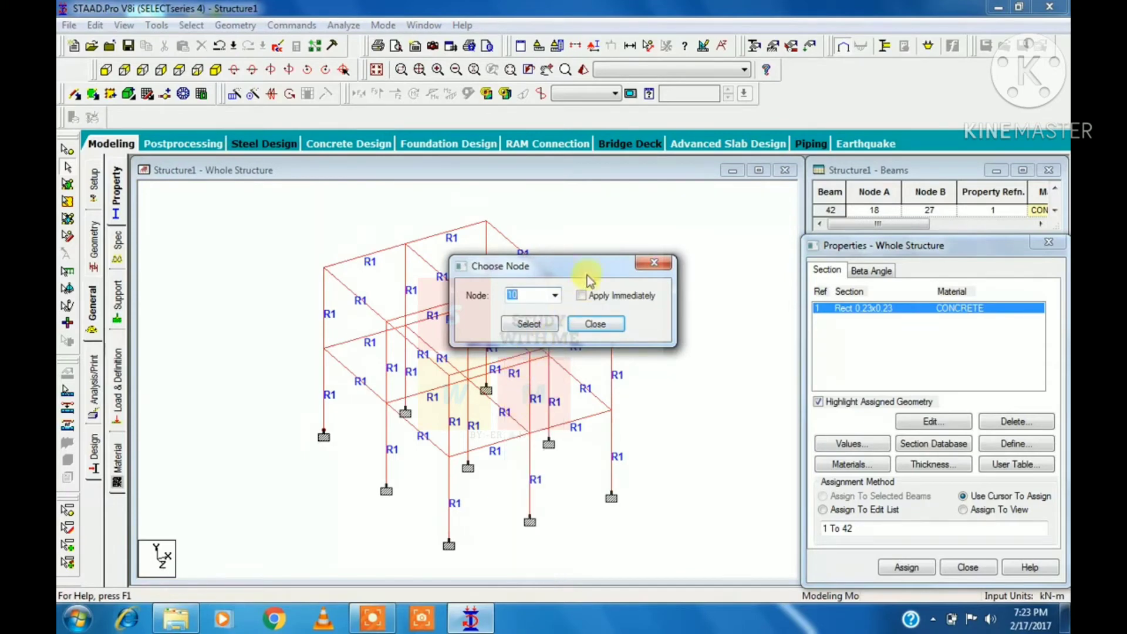
left_click_drag(587, 263, 808, 213)
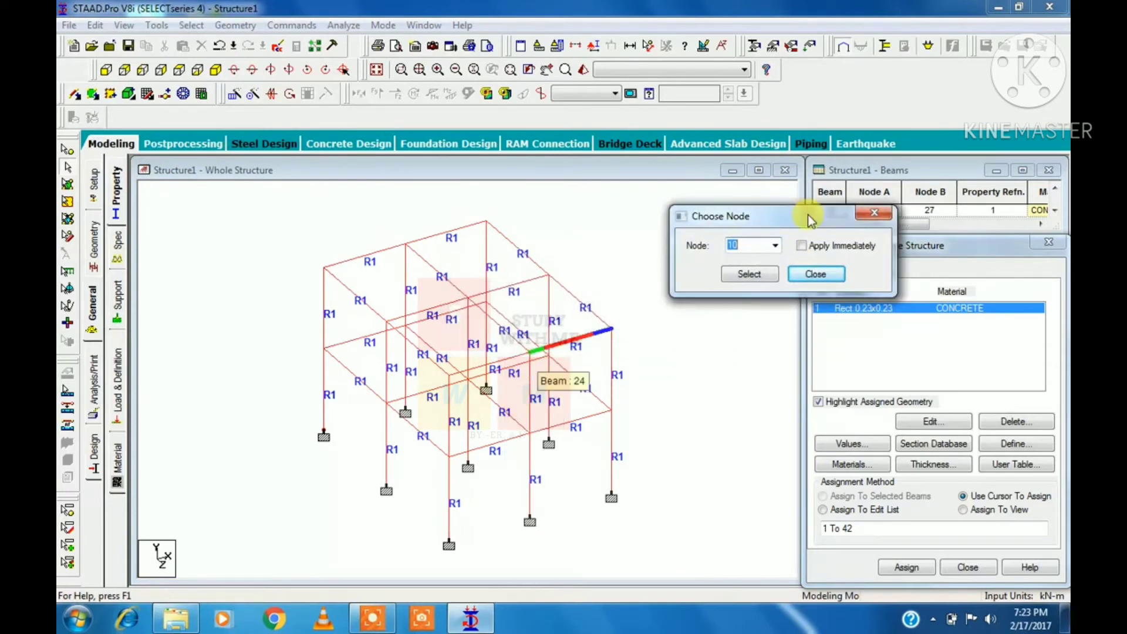
left_click(802, 249)
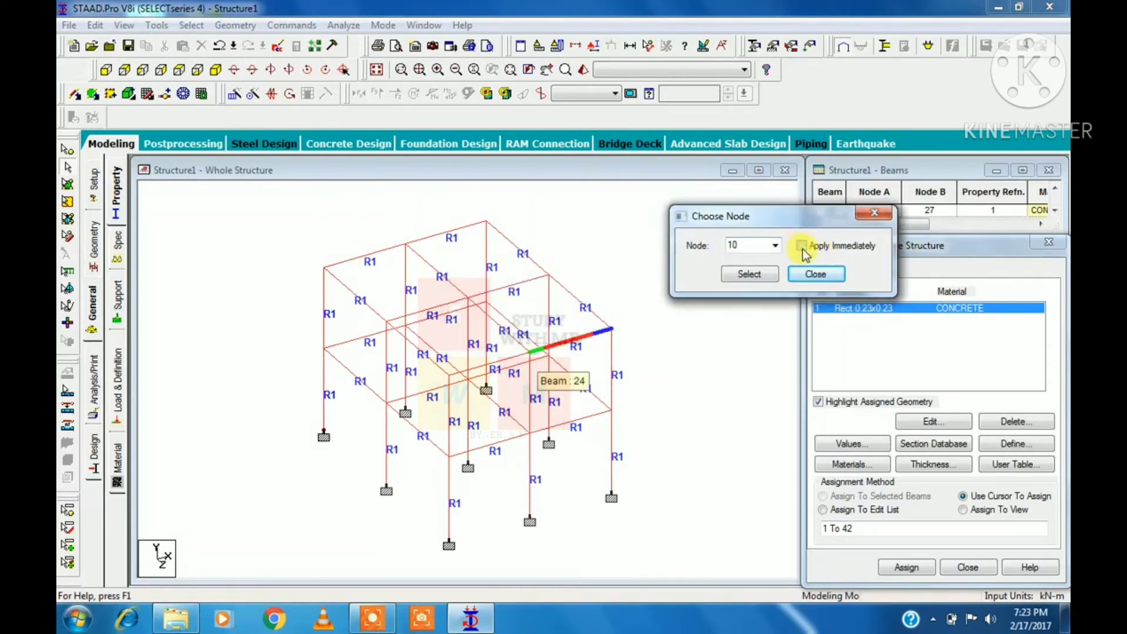
left_click(748, 274)
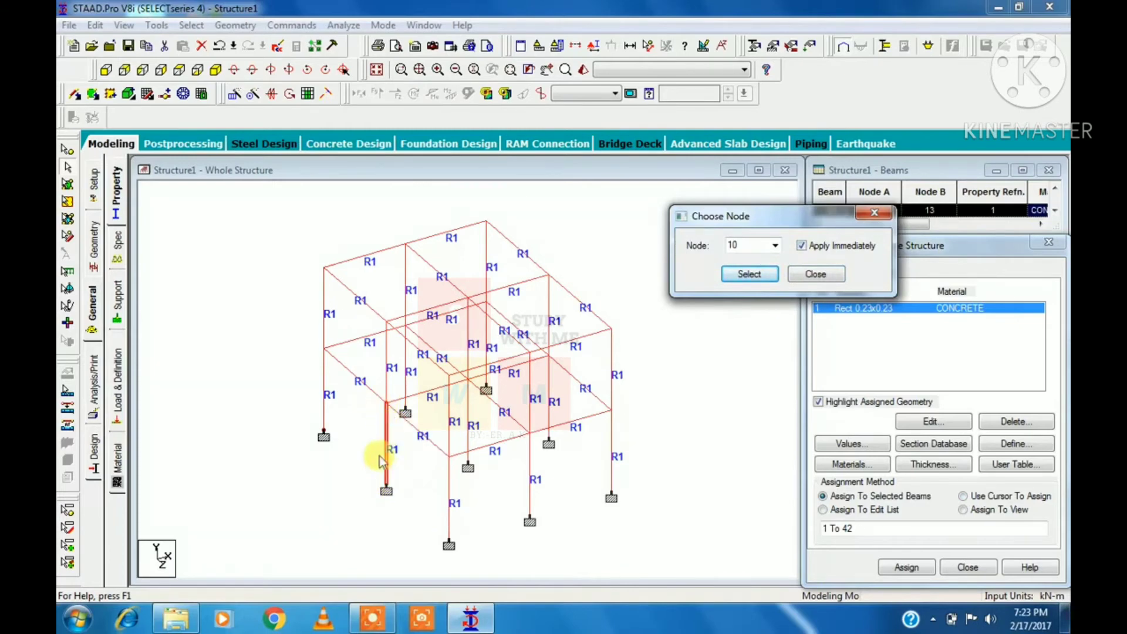
Select the beams connected at node 17 instead and close the node chooser.
left_click(774, 245)
left_click(750, 424)
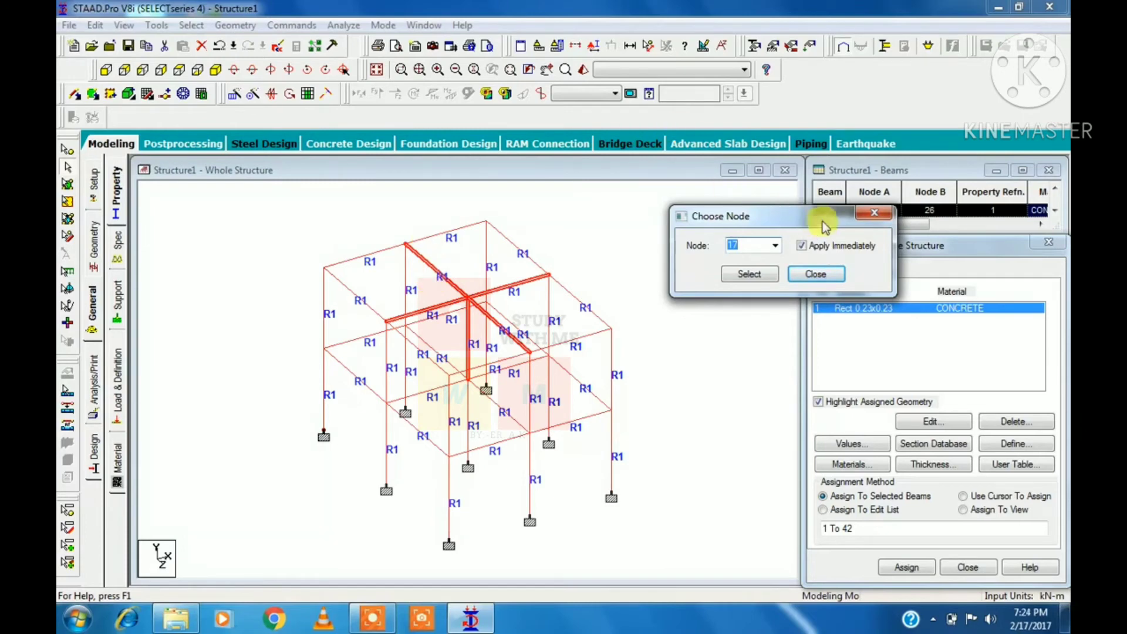
left_click(874, 212)
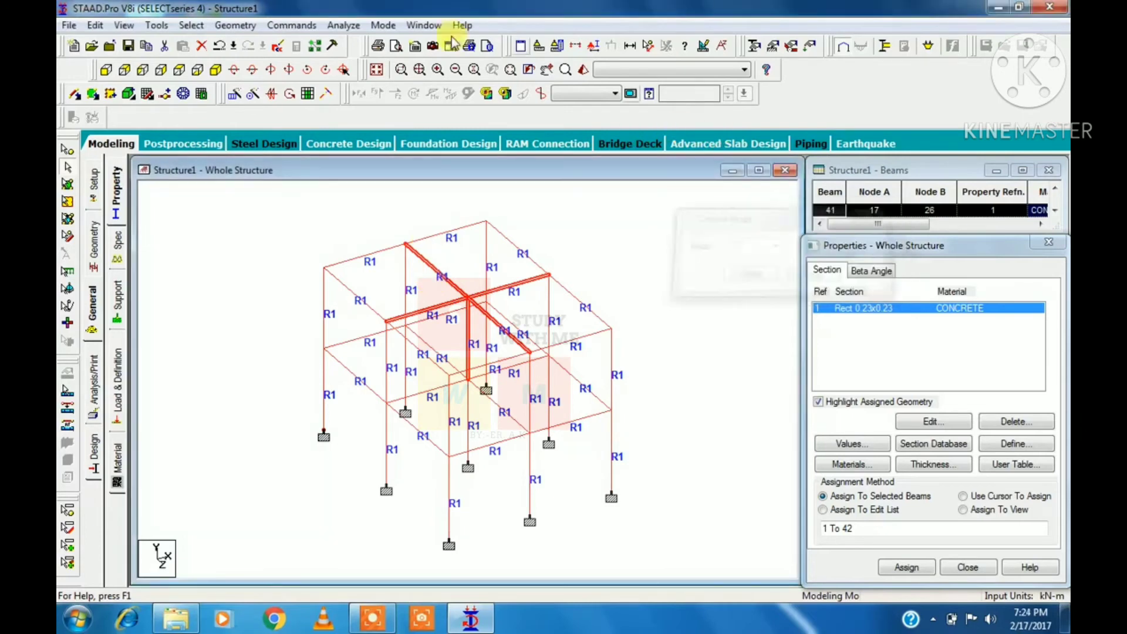
Clear the beam selection and window-select all the nodes of the frame.
left_click(190, 25)
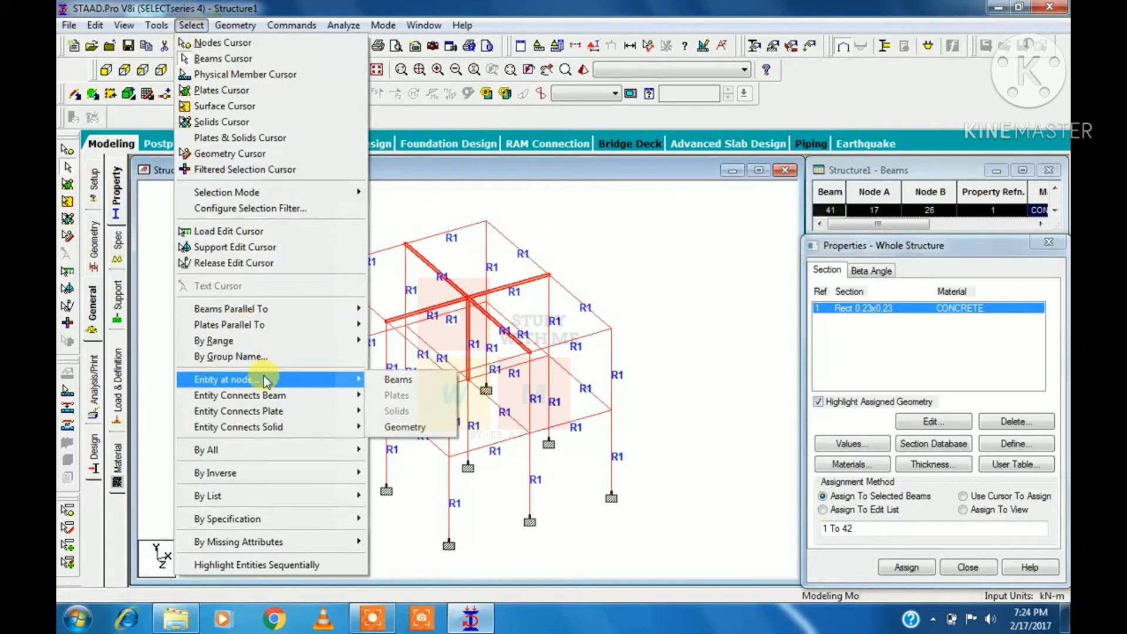
mouse_move(270, 395)
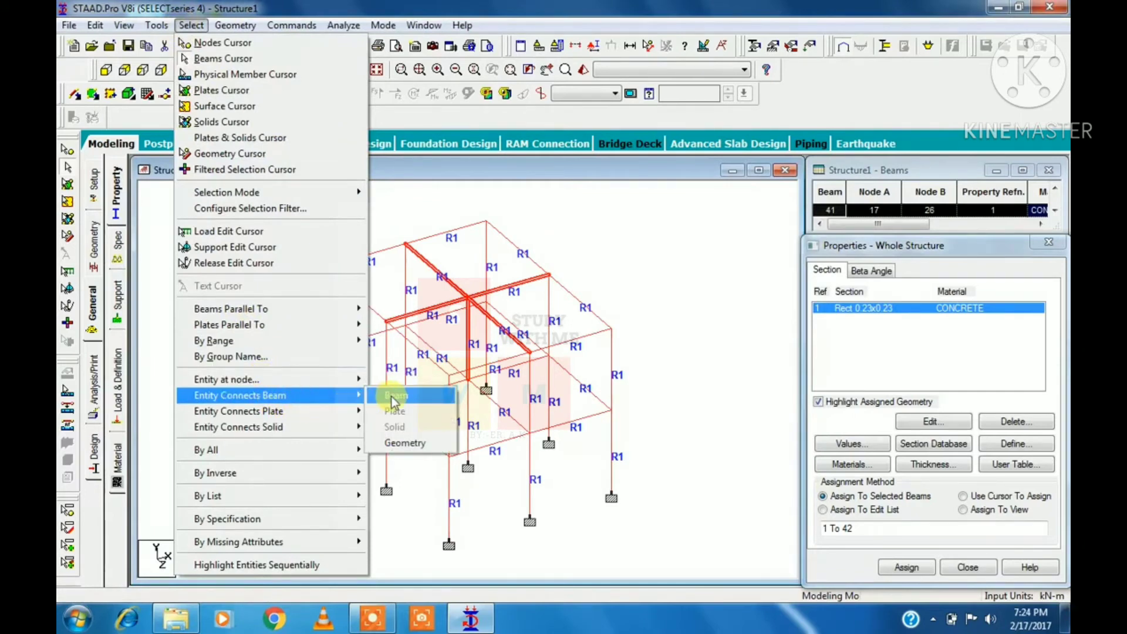
mouse_move(329, 425)
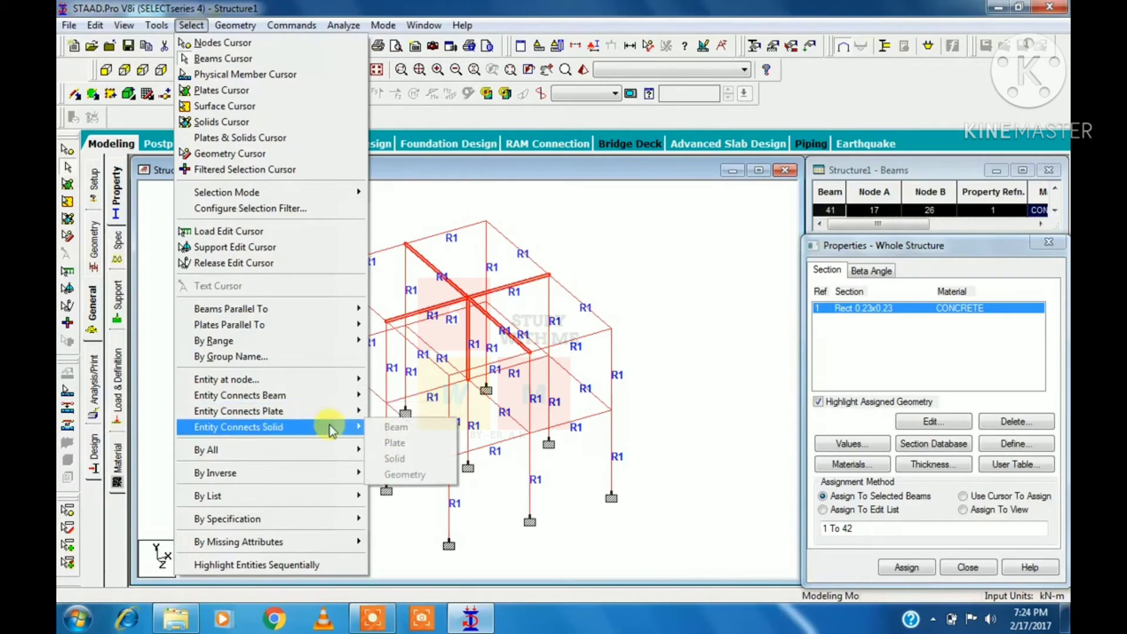
mouse_move(335, 449)
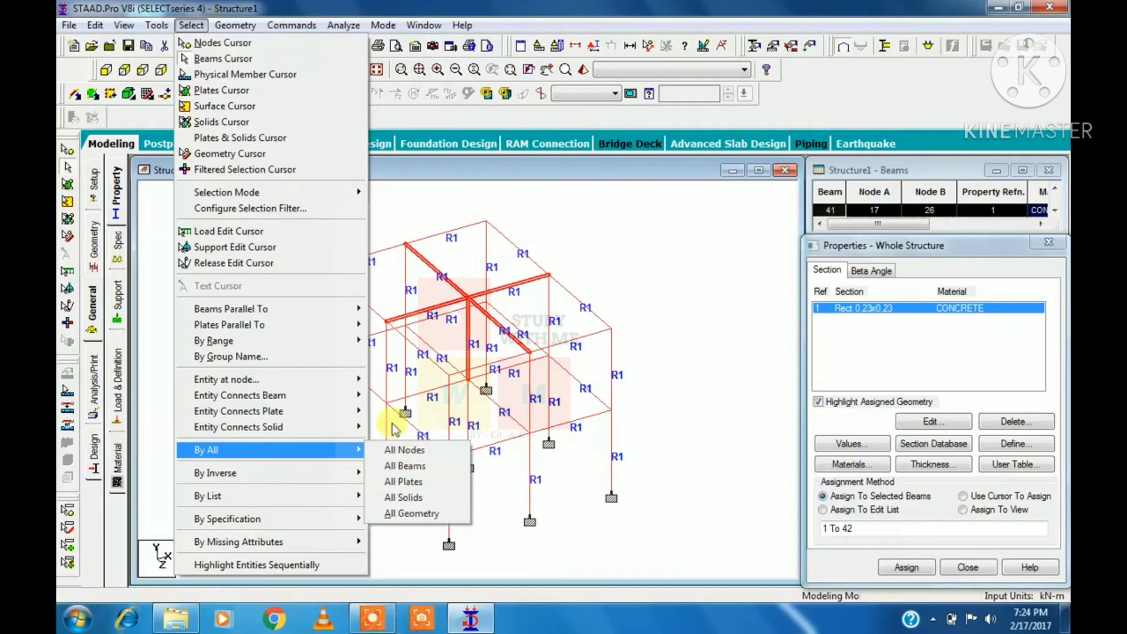
left_click(156, 301)
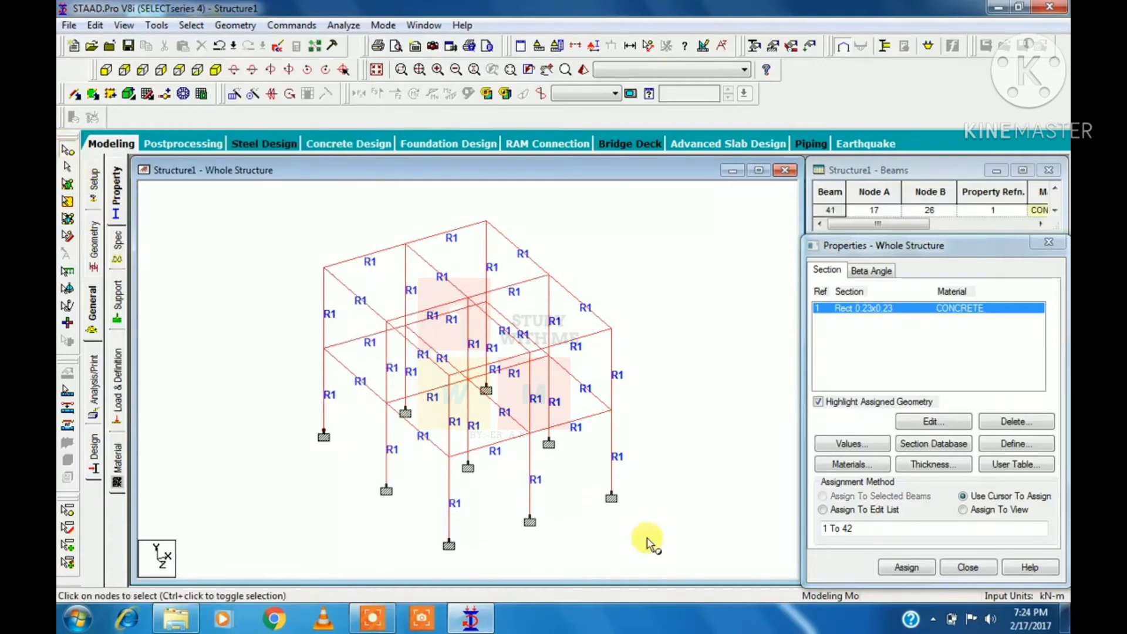
left_click_drag(647, 537, 261, 214)
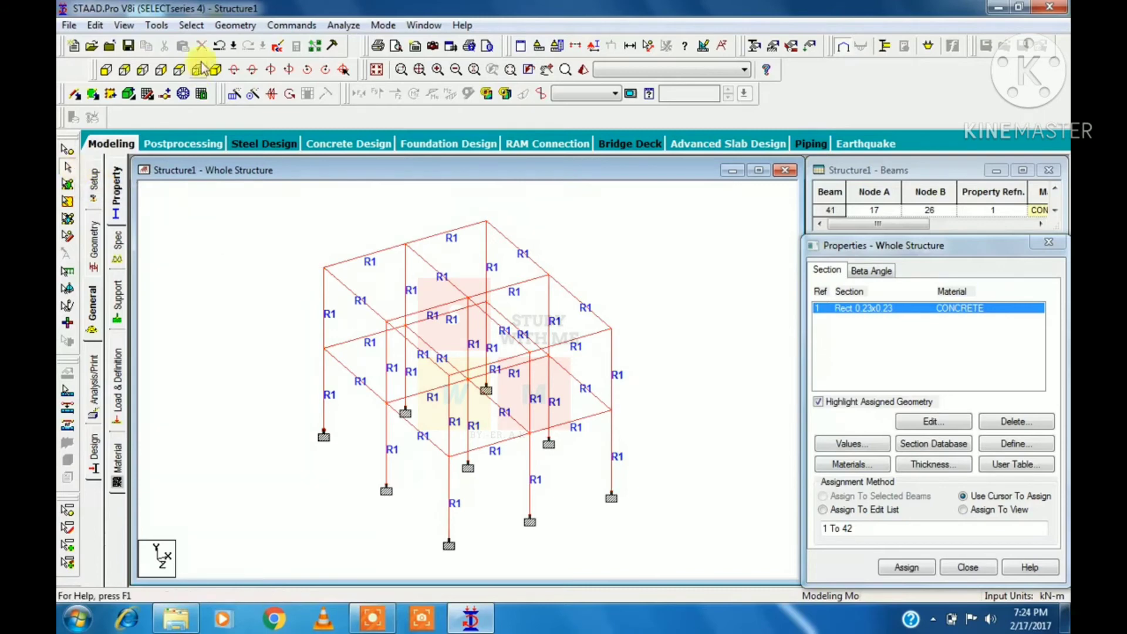
left_click(199, 26)
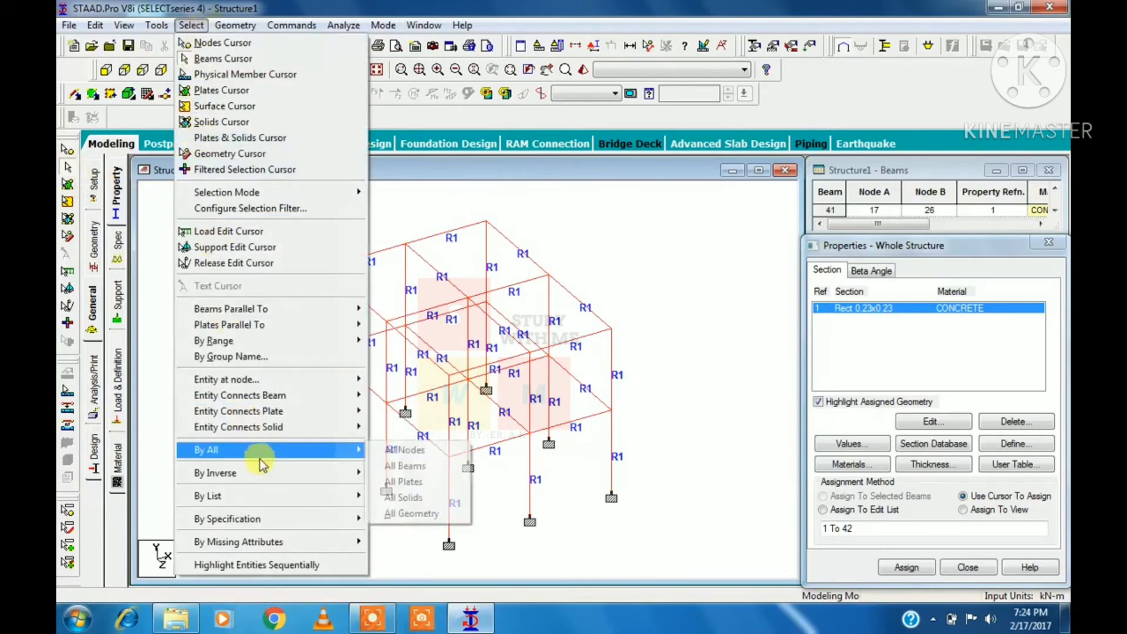
mouse_move(266, 472)
key("Escape")
key("Escape")
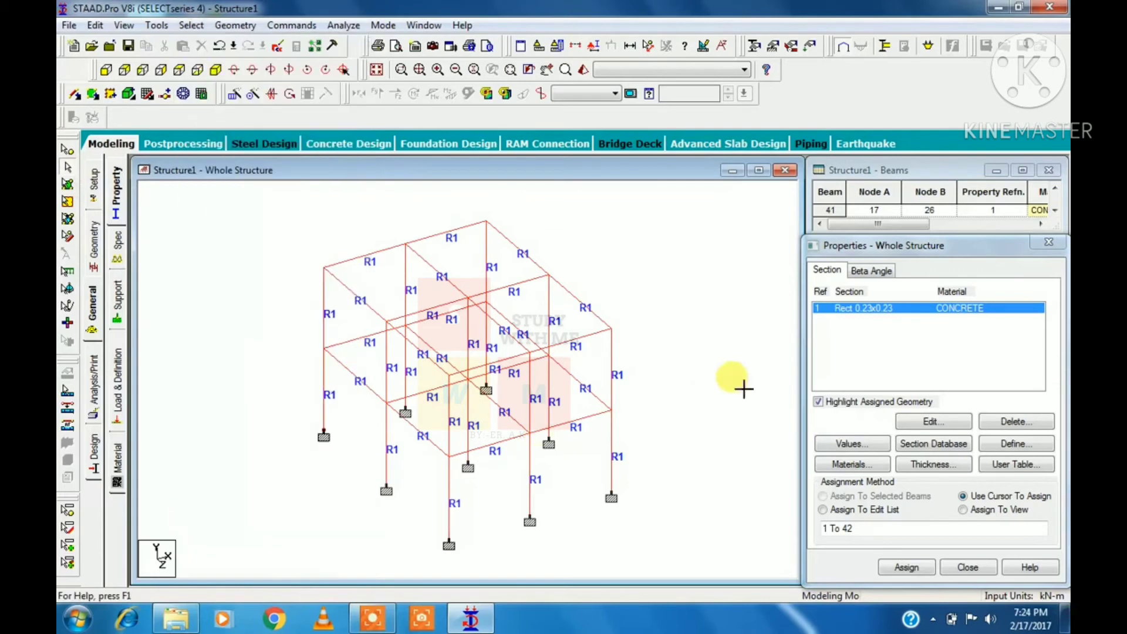
Window-select all the nodes of the frame with the nodes cursor and invert the node selection.
left_click(69, 151)
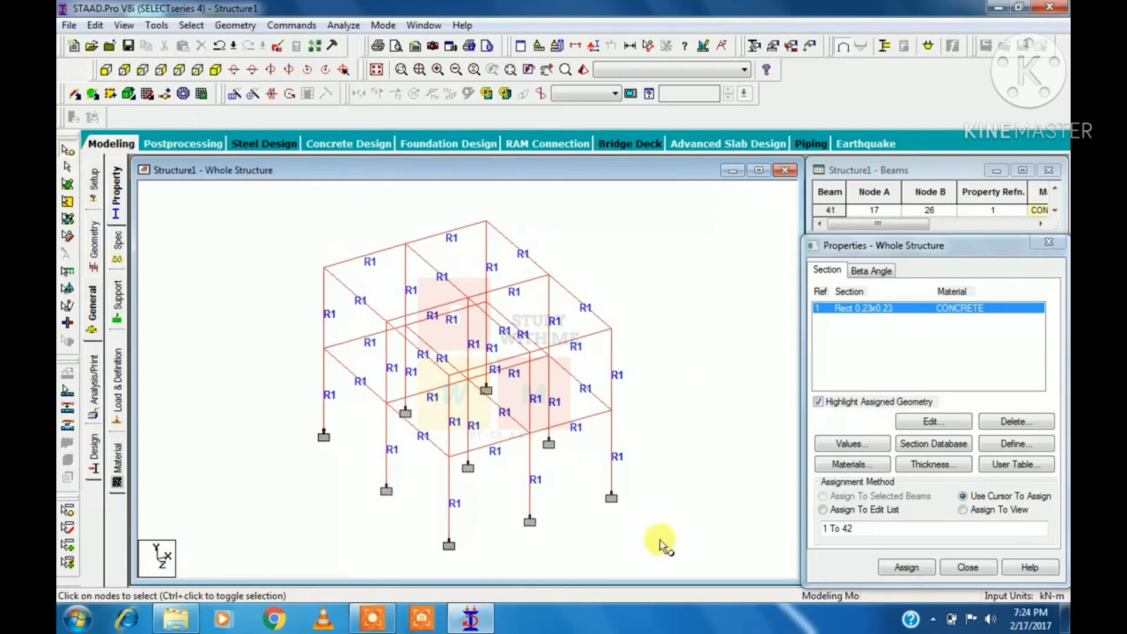
left_click(193, 26)
mouse_move(289, 473)
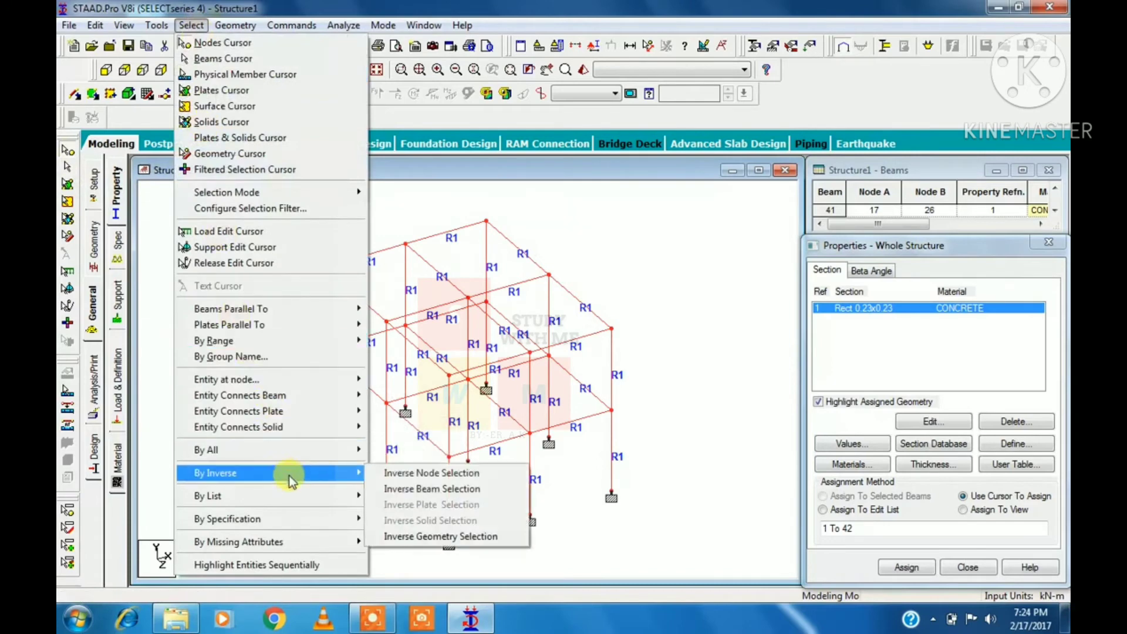
left_click(424, 473)
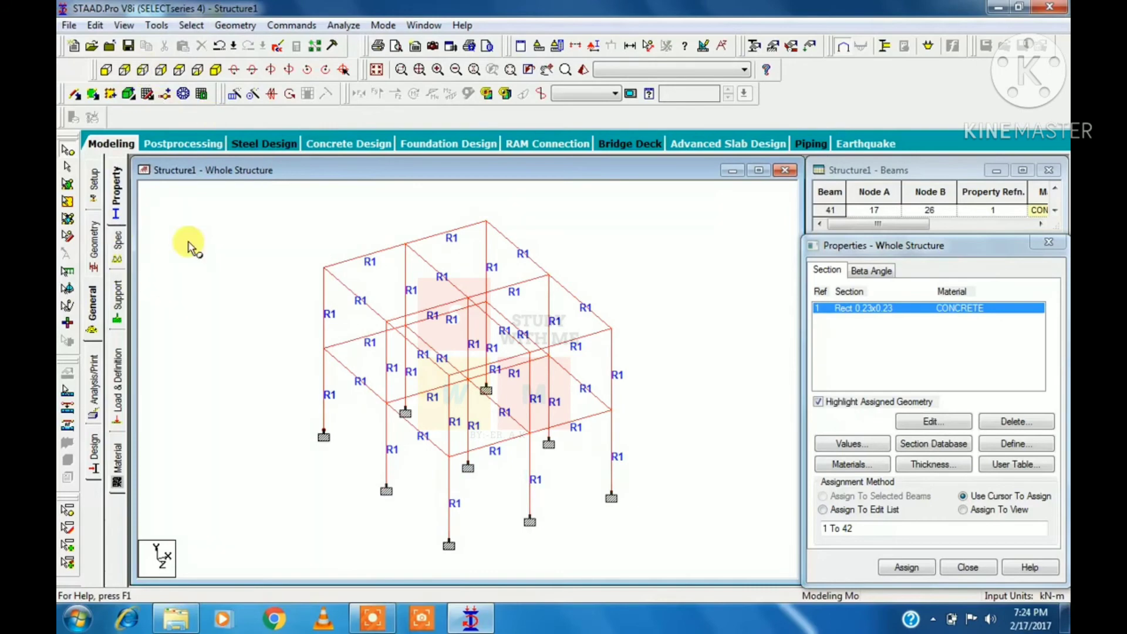
Invert the node selection again so that every node of the frame is selected.
left_click(190, 25)
mouse_move(252, 473)
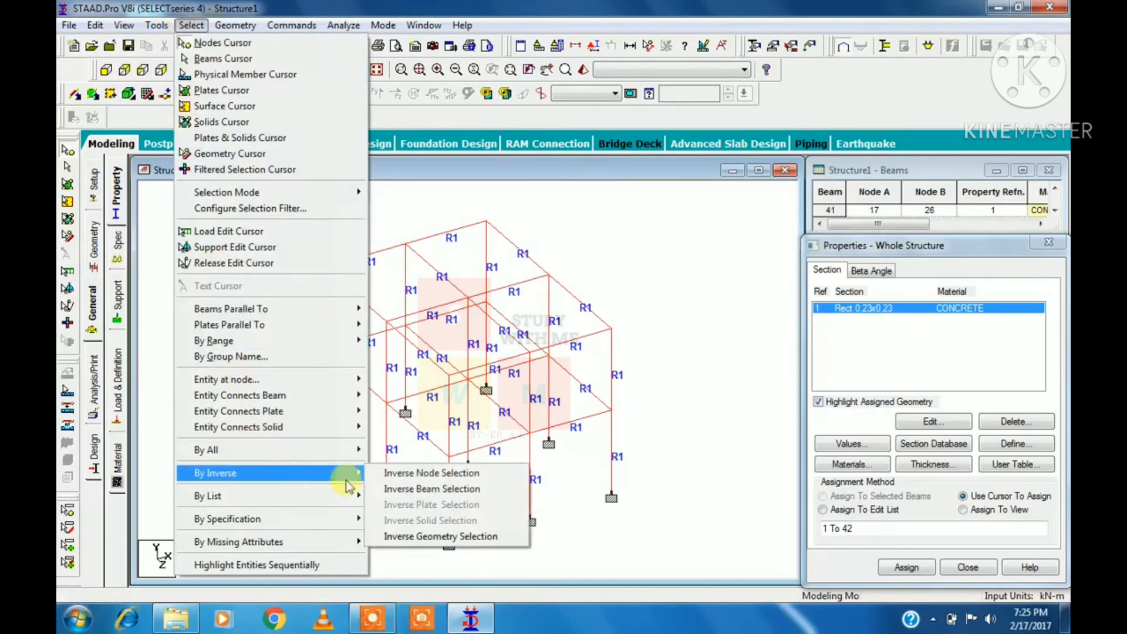
left_click(393, 476)
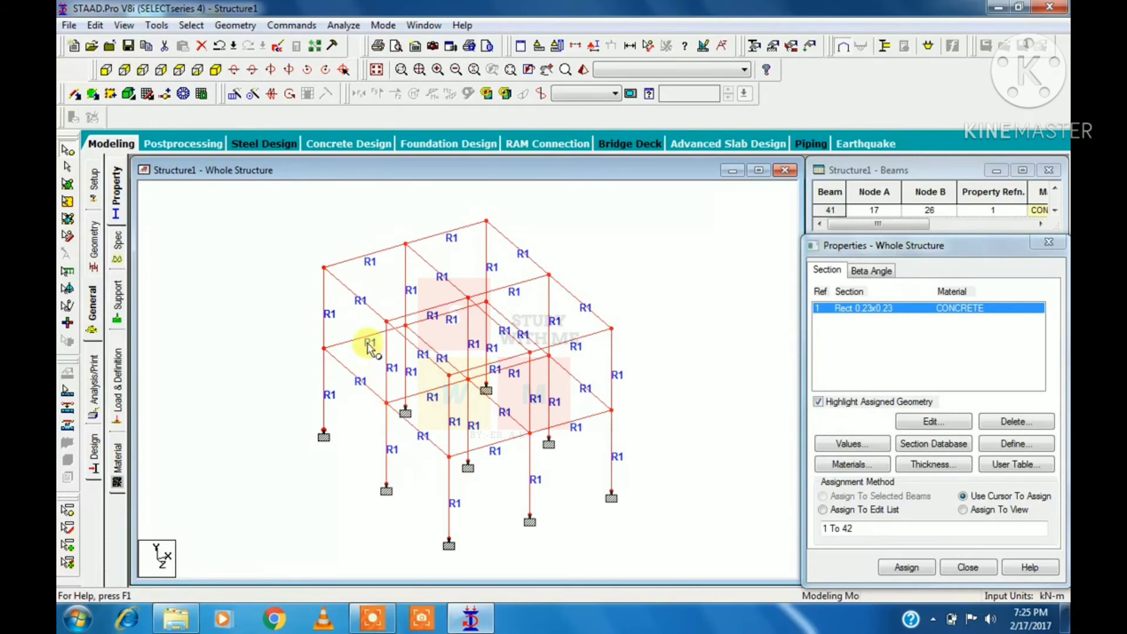
Select only node 12 by picking it from the list of nodes.
left_click(192, 25)
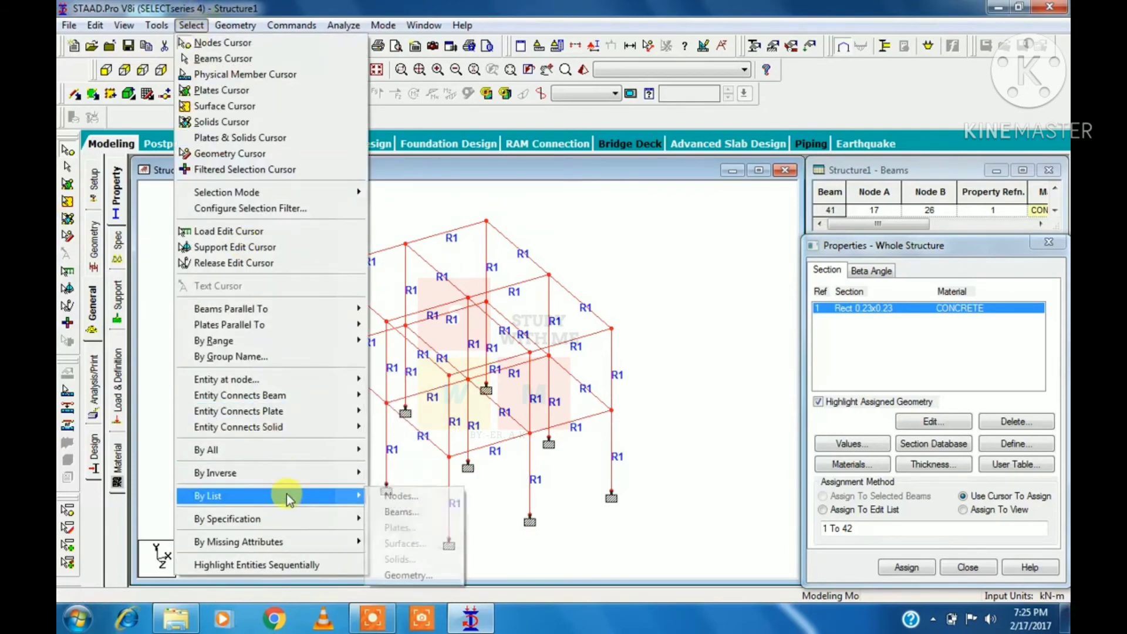
left_click(375, 496)
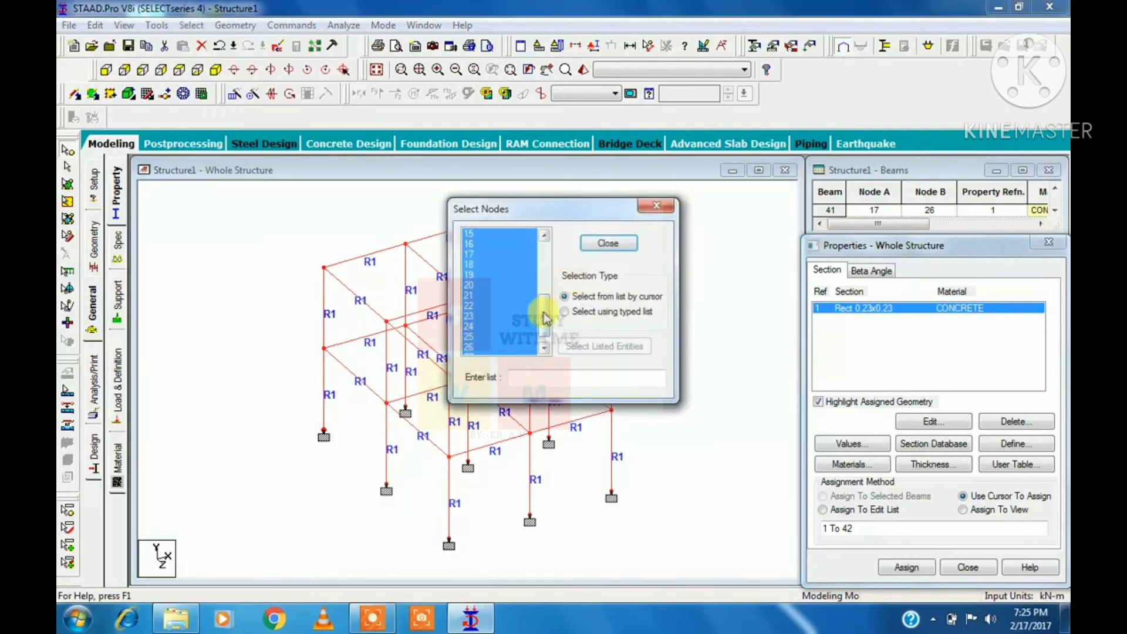
left_click_drag(544, 318, 544, 276)
left_click(477, 264)
left_click(474, 275)
left_click(473, 305)
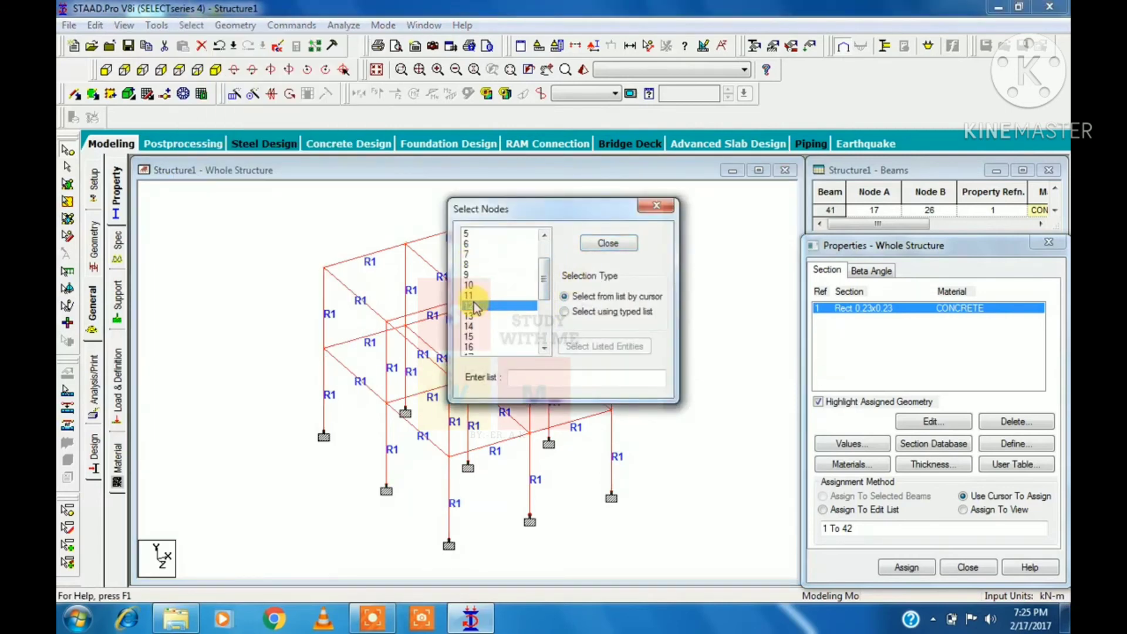
Move the node list clear of the model, select node 15 instead and close the list.
left_click_drag(510, 215, 743, 160)
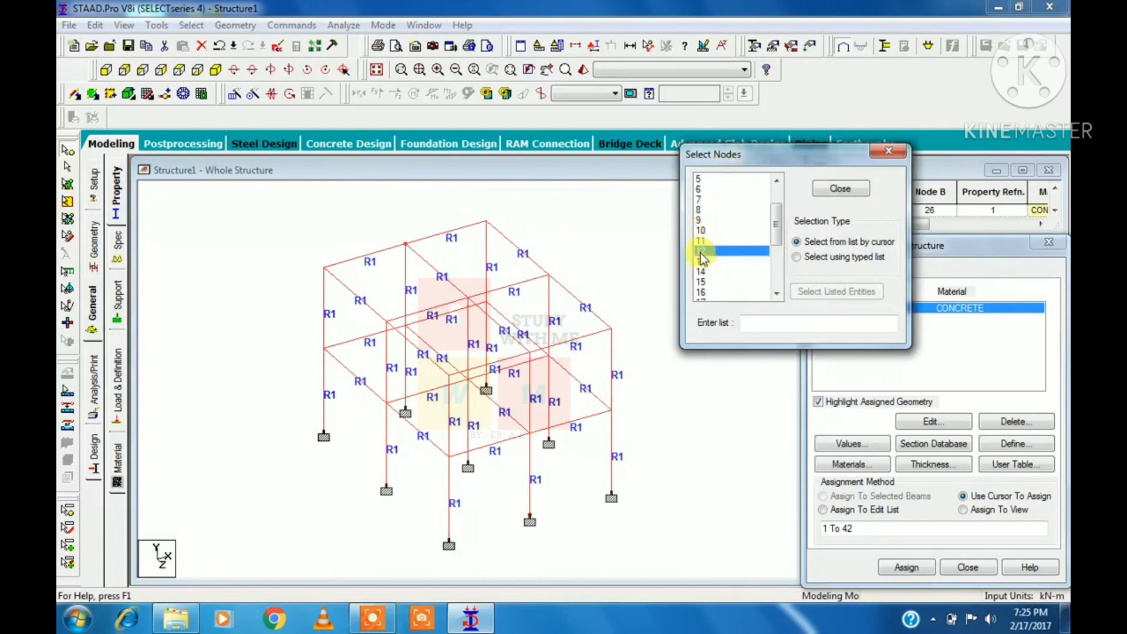
left_click(704, 281)
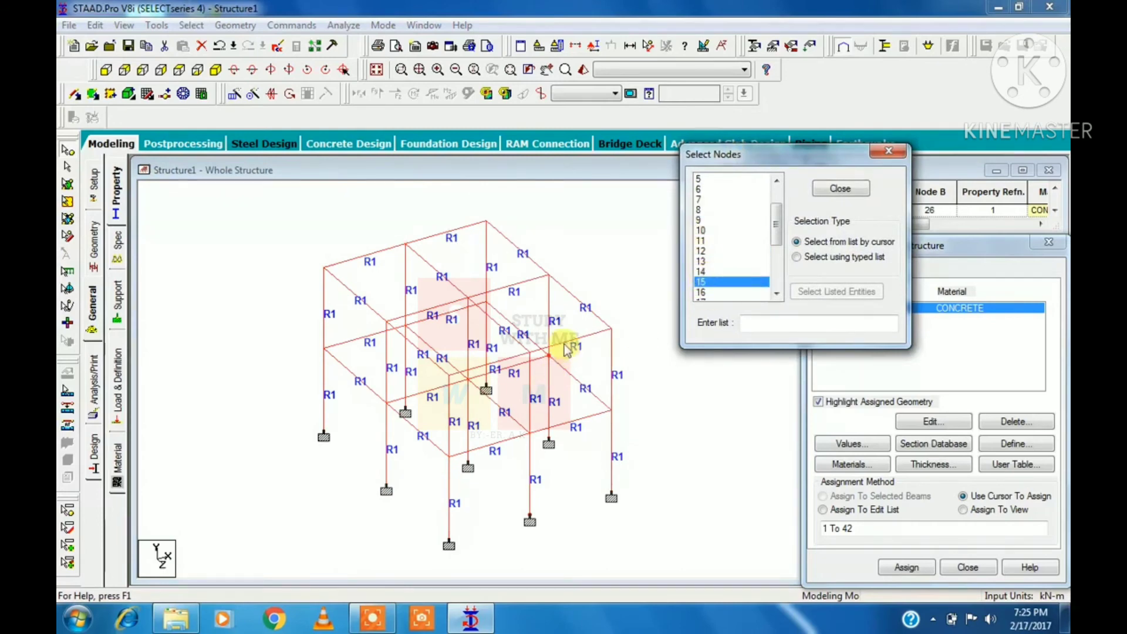
left_click(845, 187)
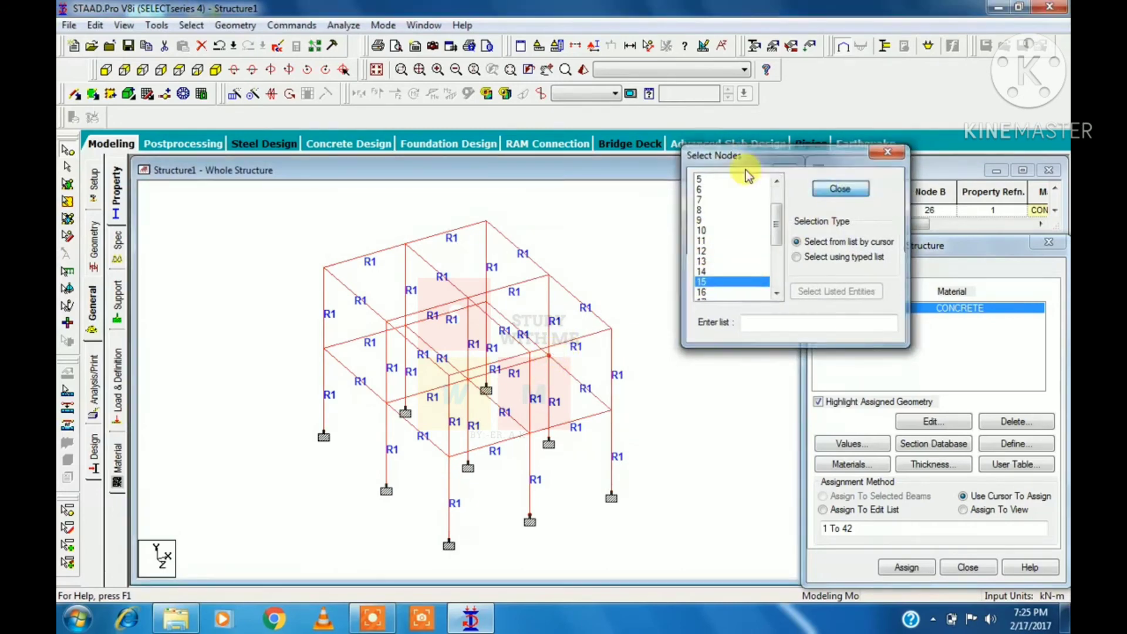
Select all members by specification using the property name Rect 0.23x0.23, and close the property list.
left_click(192, 25)
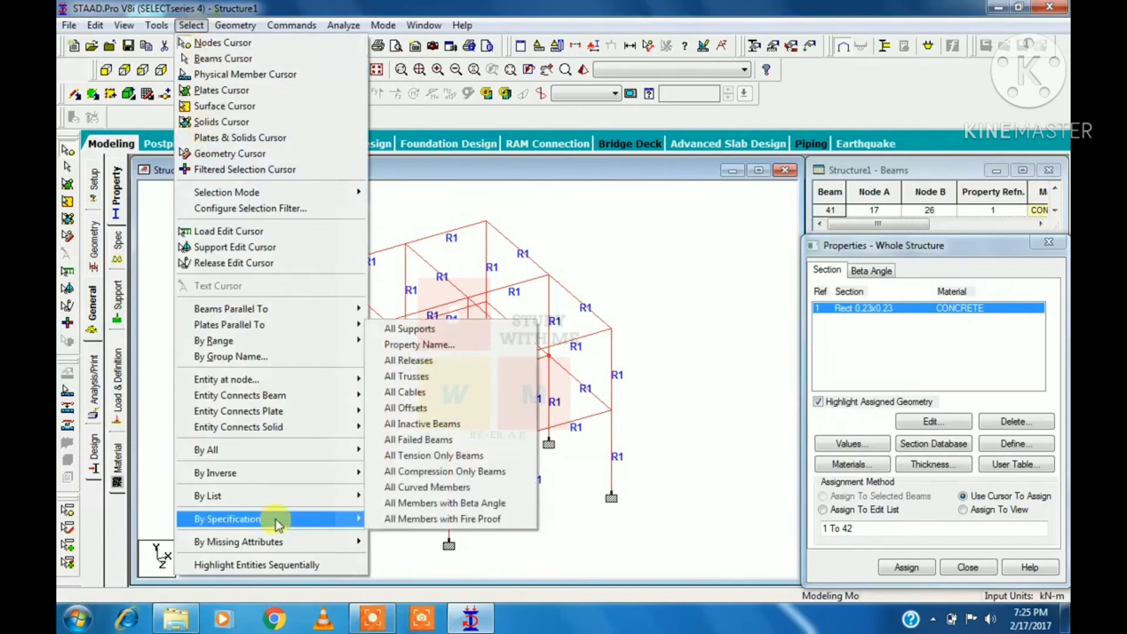
mouse_move(269, 501)
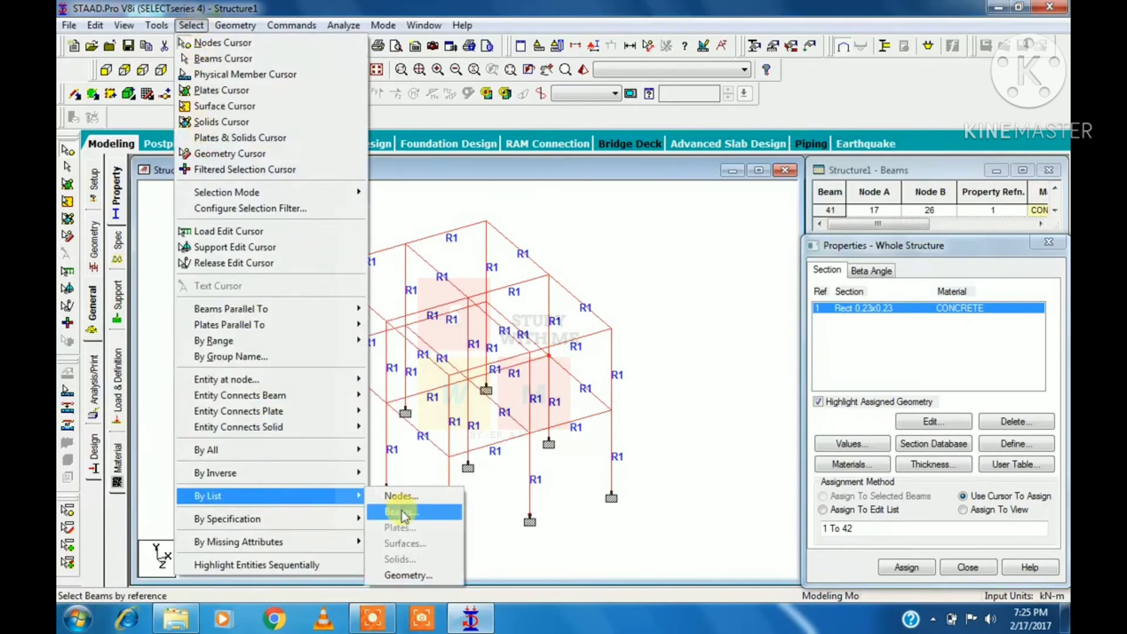
mouse_move(330, 514)
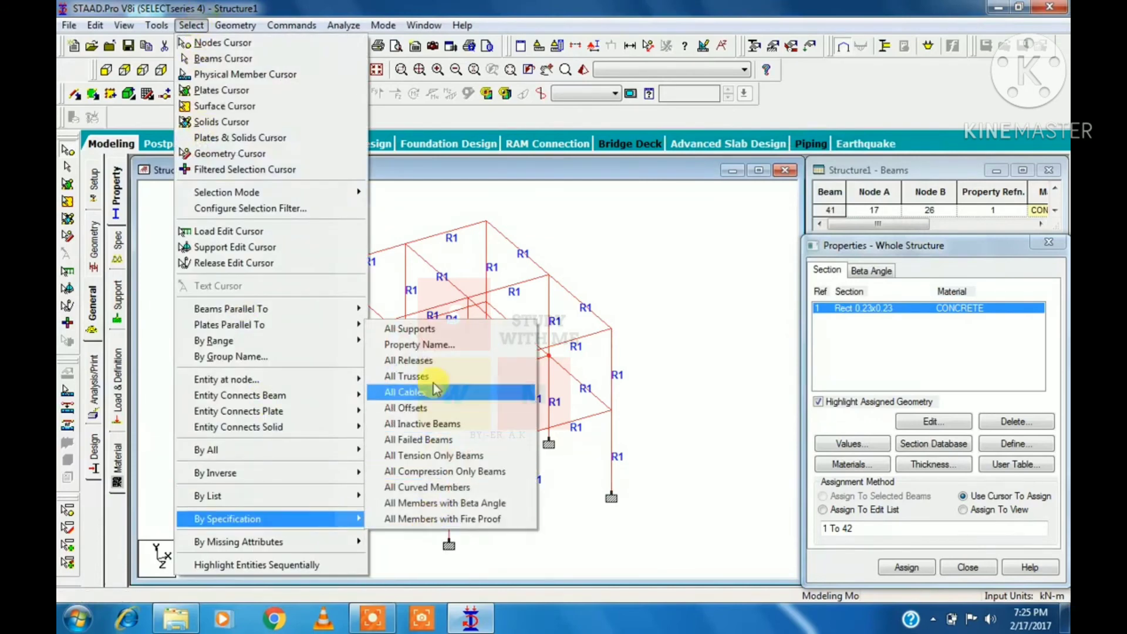
left_click(428, 345)
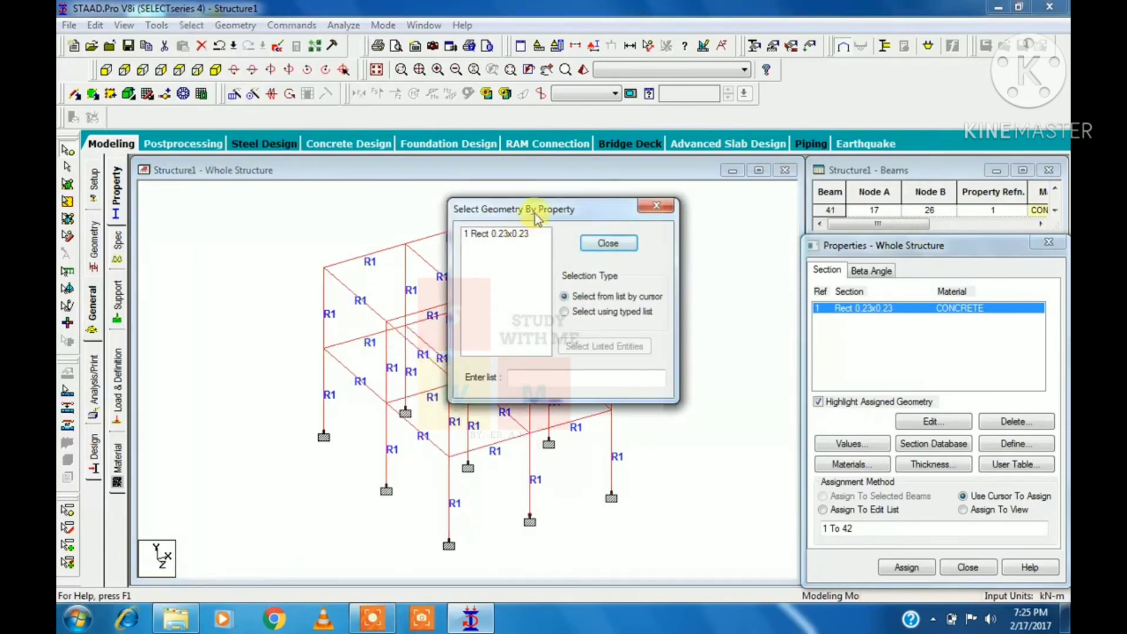
left_click_drag(516, 209, 716, 209)
left_click(710, 234)
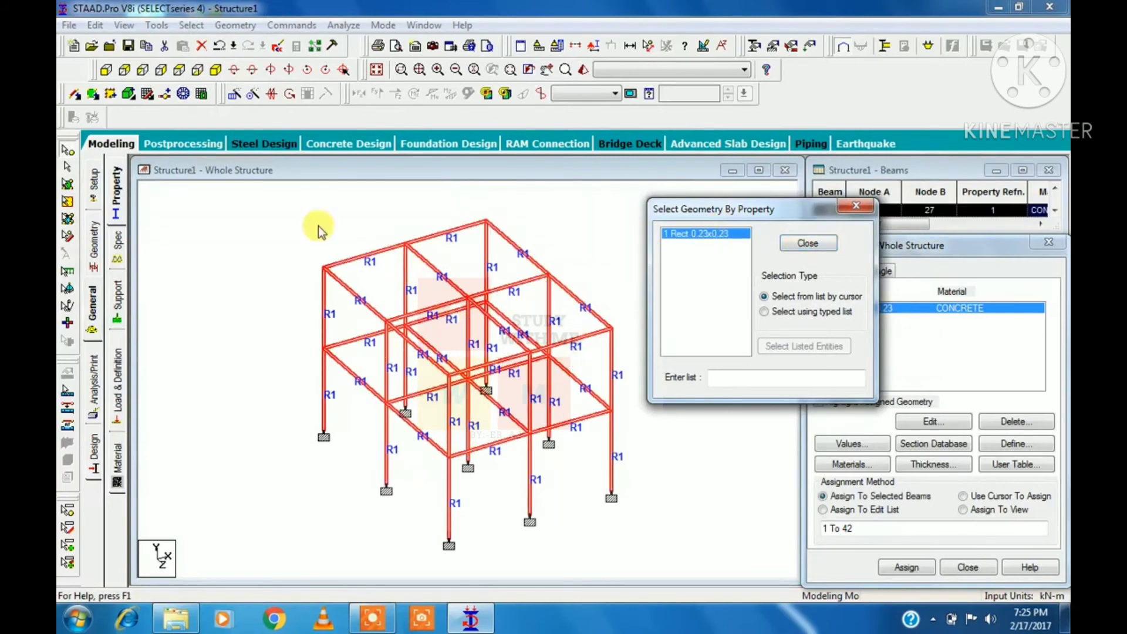
left_click(855, 206)
Check the structure for entities with a missing property and dismiss the message.
left_click(191, 29)
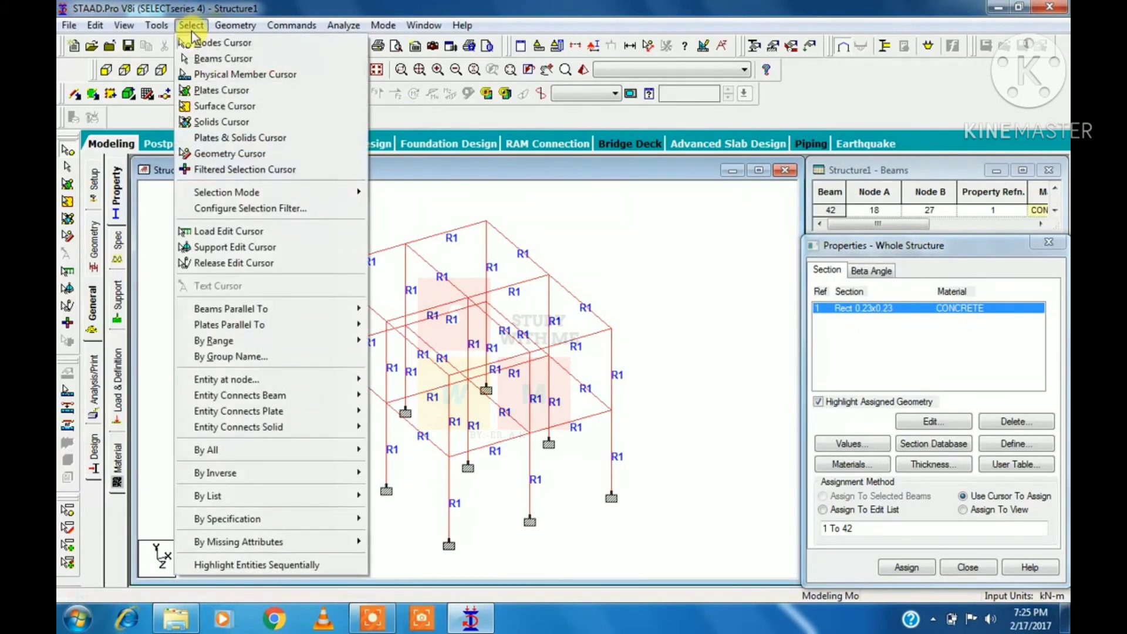
mouse_move(286, 540)
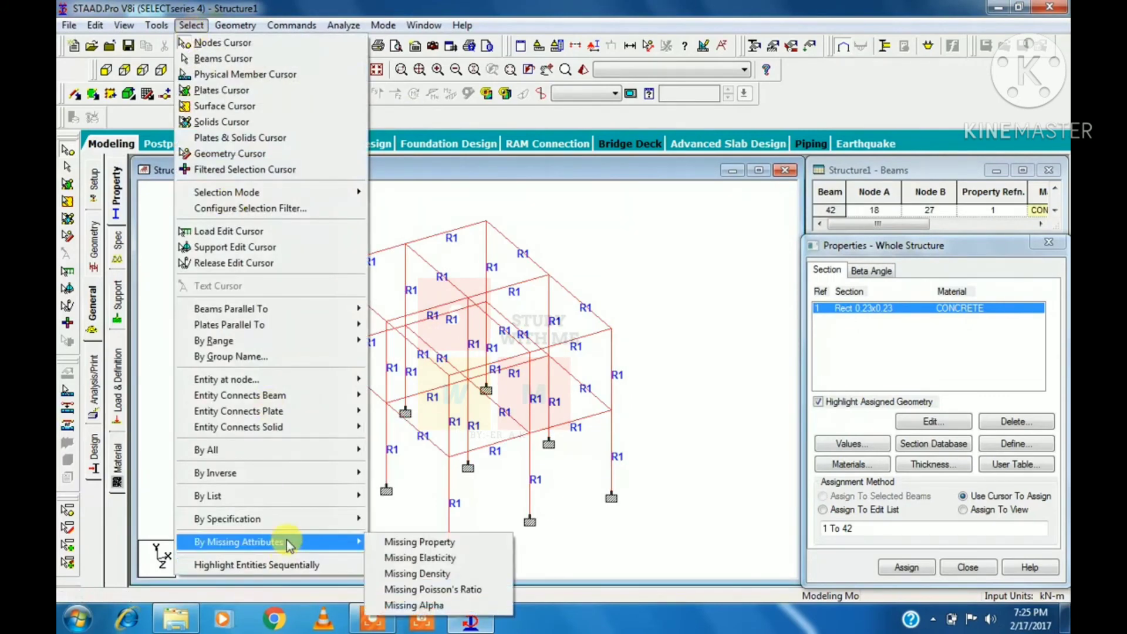
left_click(412, 542)
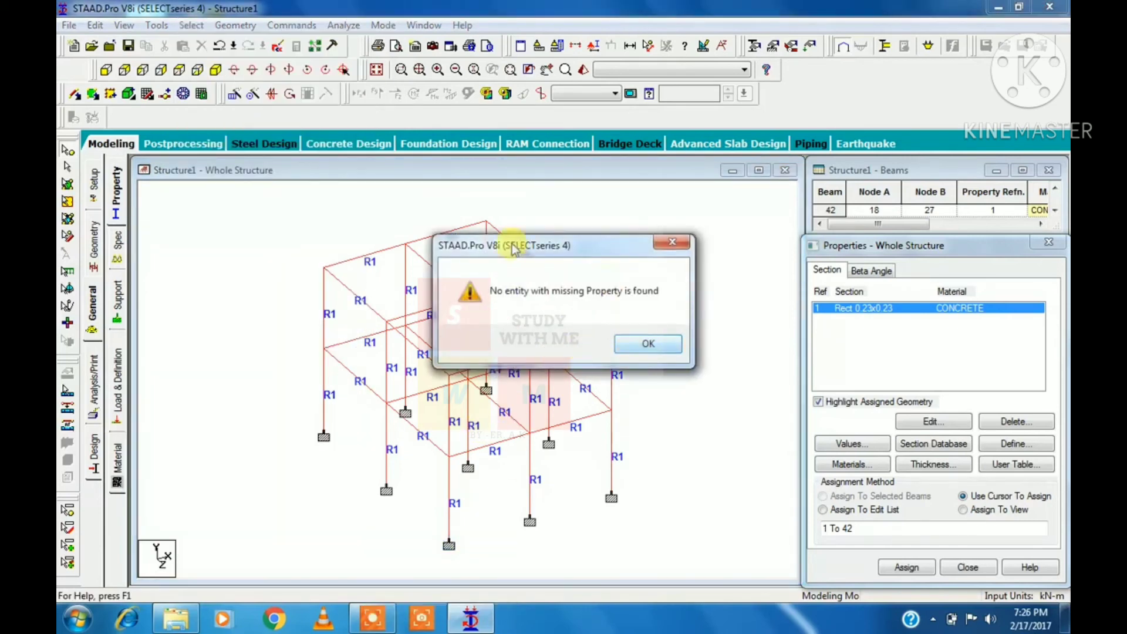
left_click_drag(518, 251, 629, 239)
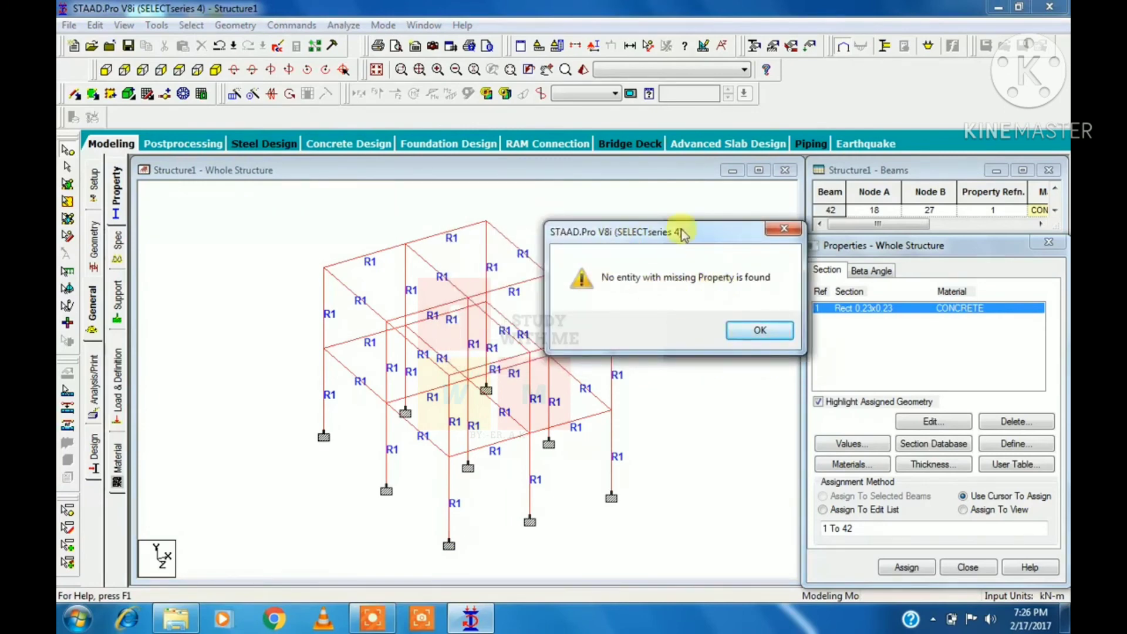
left_click(757, 338)
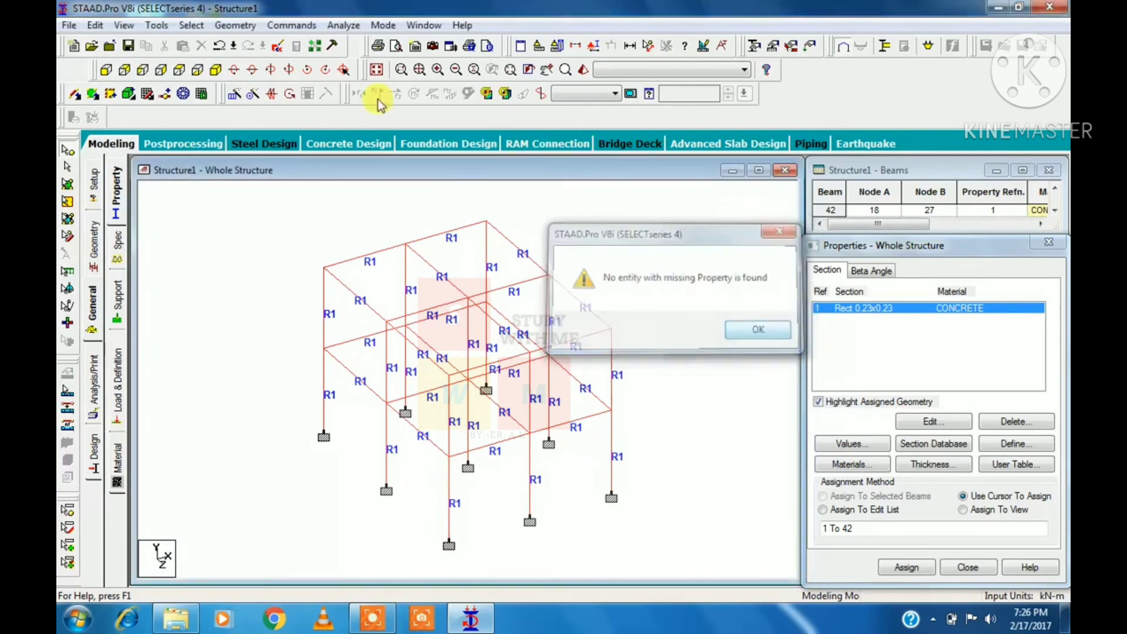
Highlight the entities sequentially starting with beams, stop the run partway and exit the visual check.
left_click(189, 26)
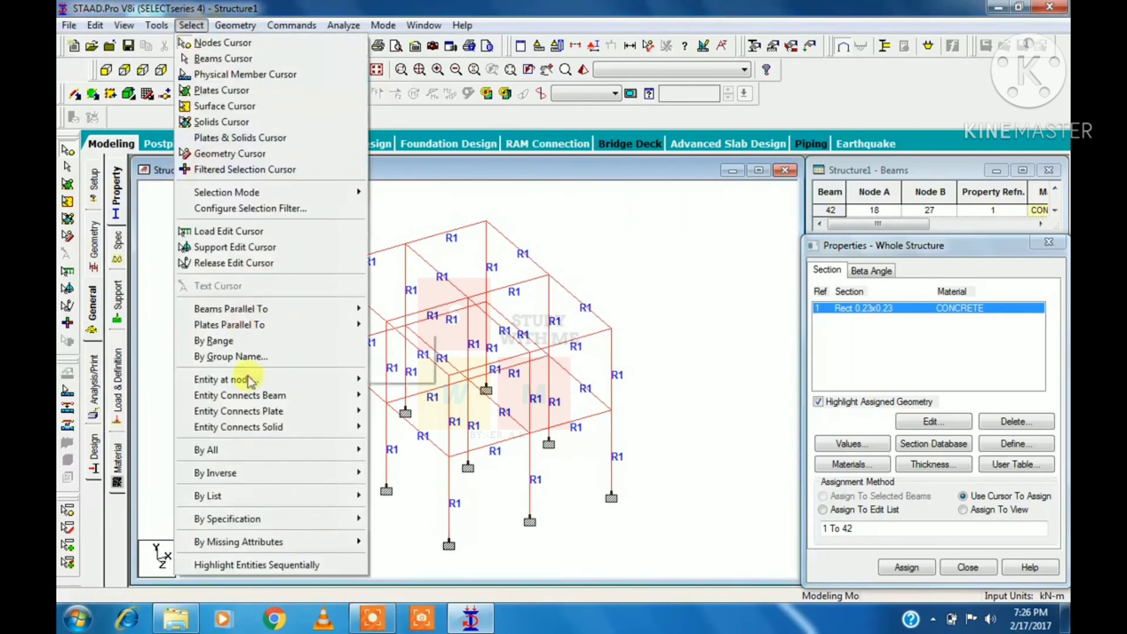
left_click(262, 564)
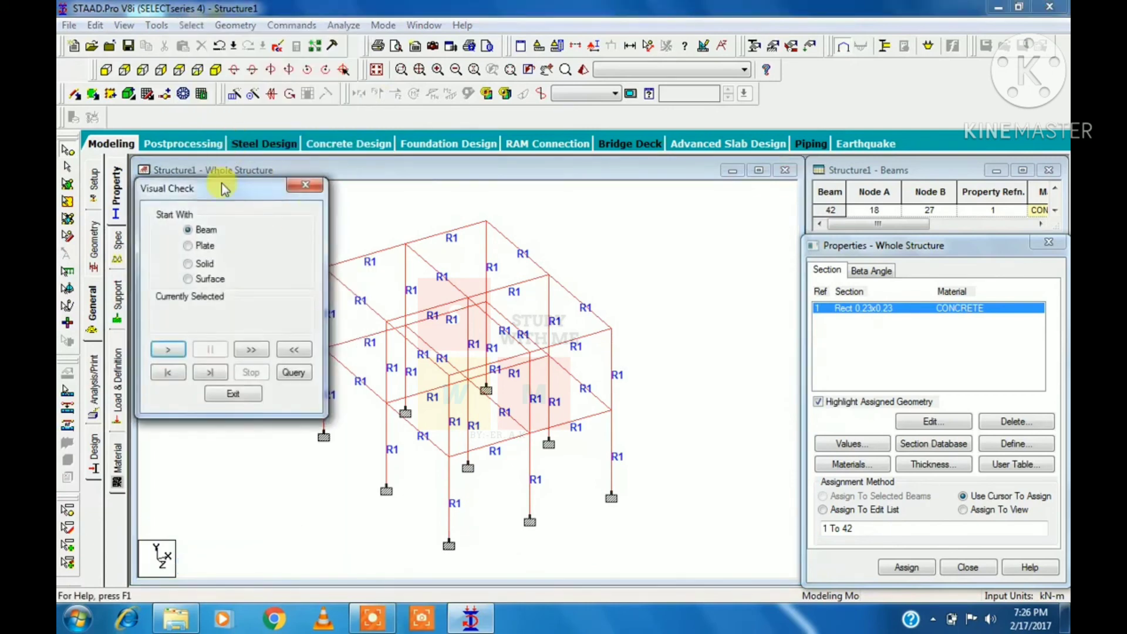
left_click_drag(241, 197, 852, 90)
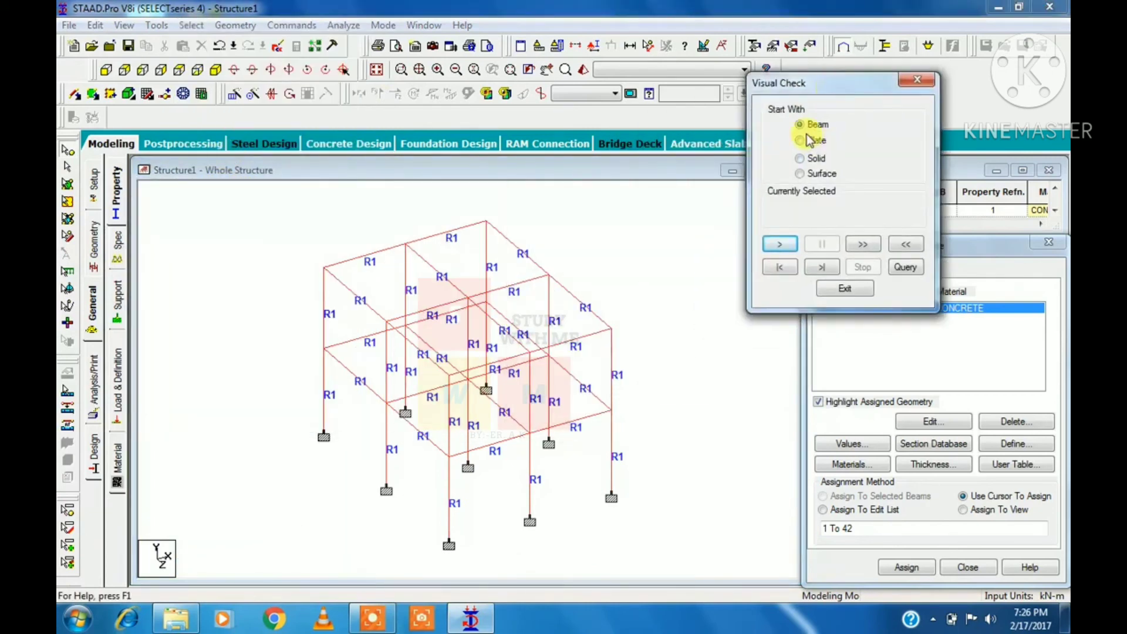
left_click(784, 243)
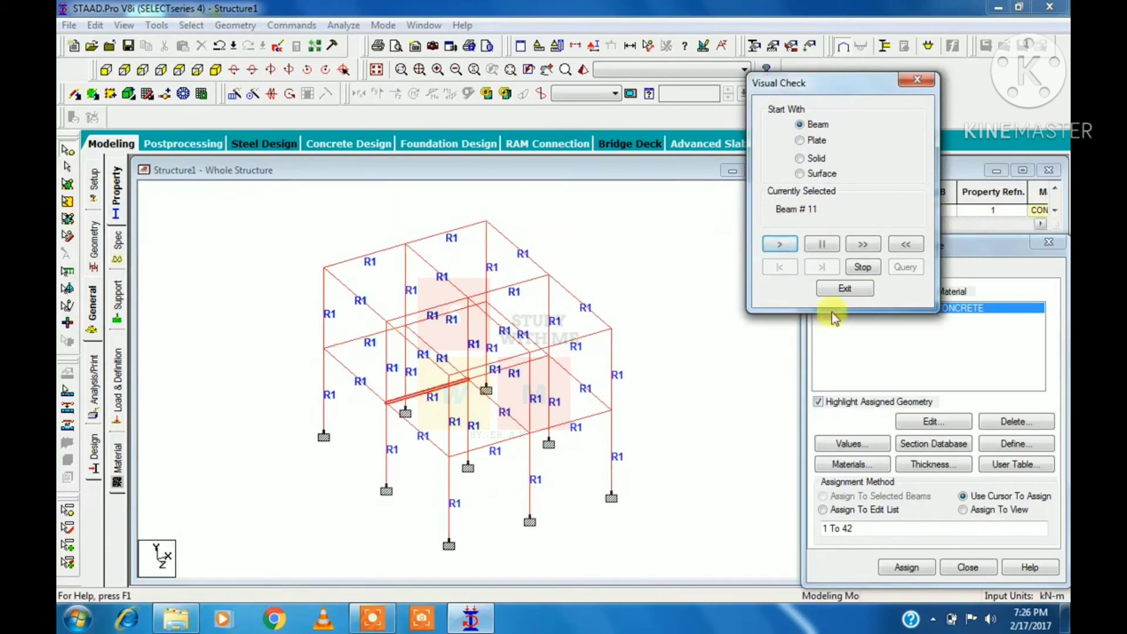
left_click(865, 269)
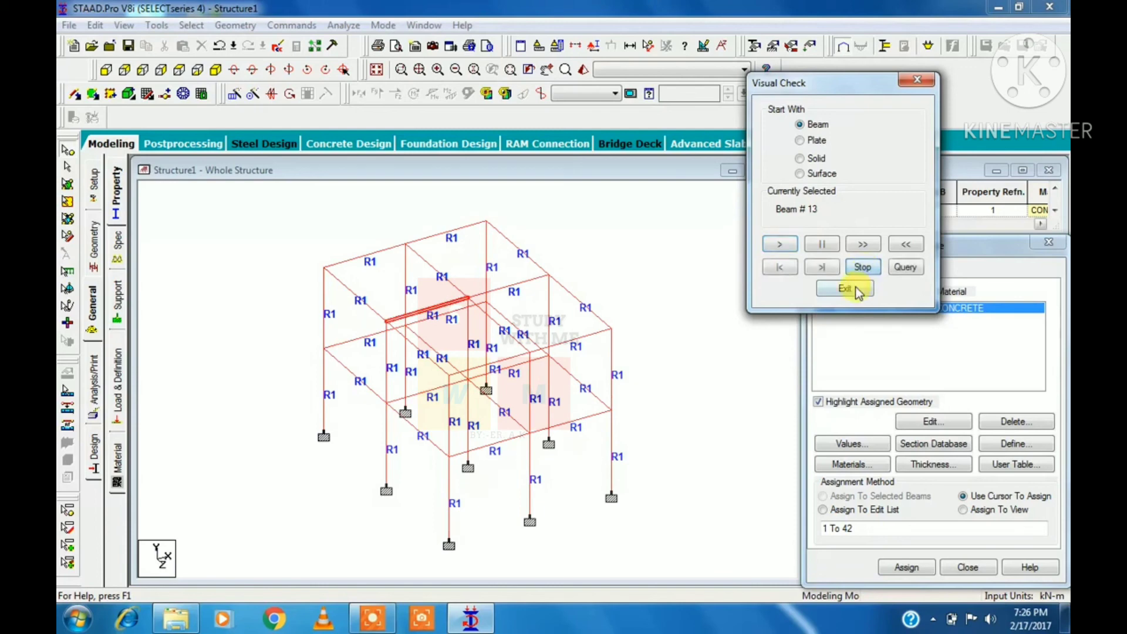
left_click(854, 286)
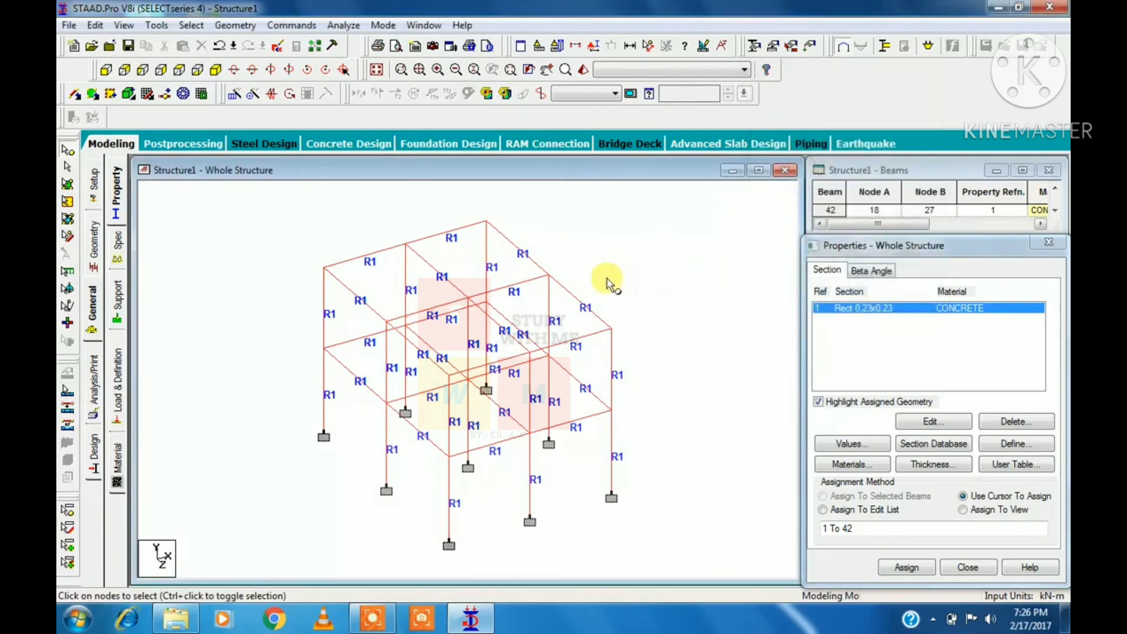
left_click(372, 618)
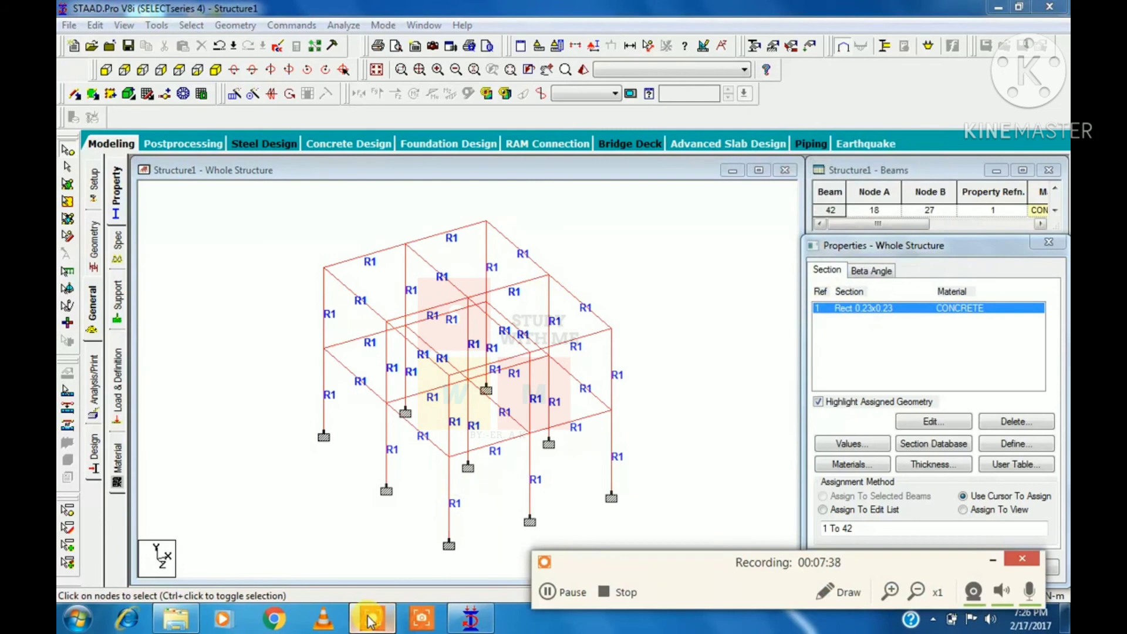
left_click(989, 560)
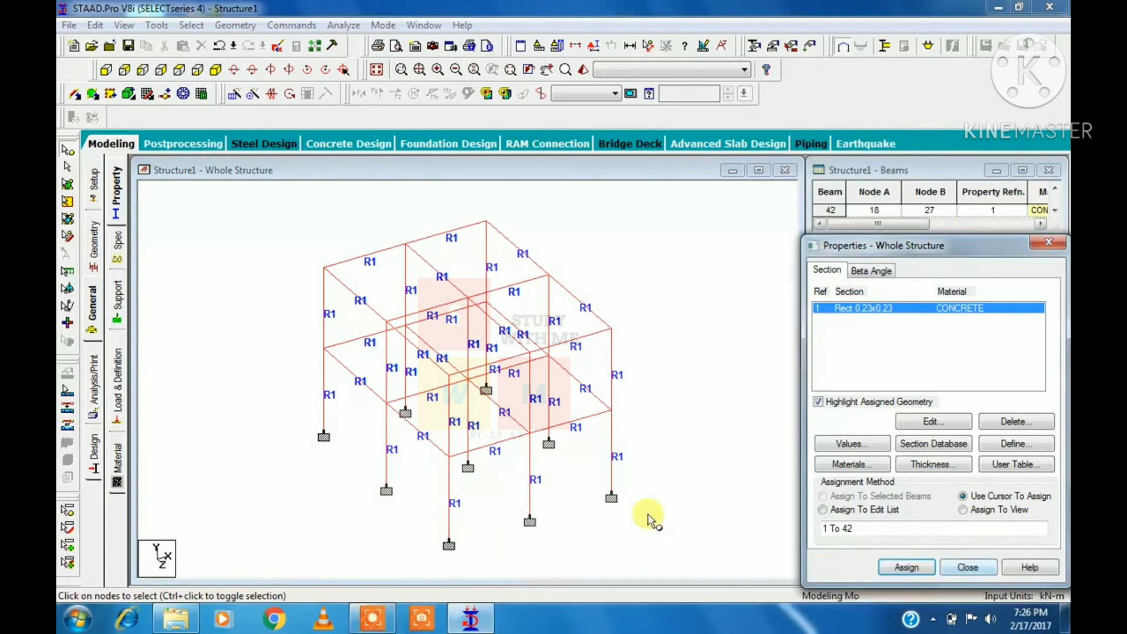
left_click(191, 26)
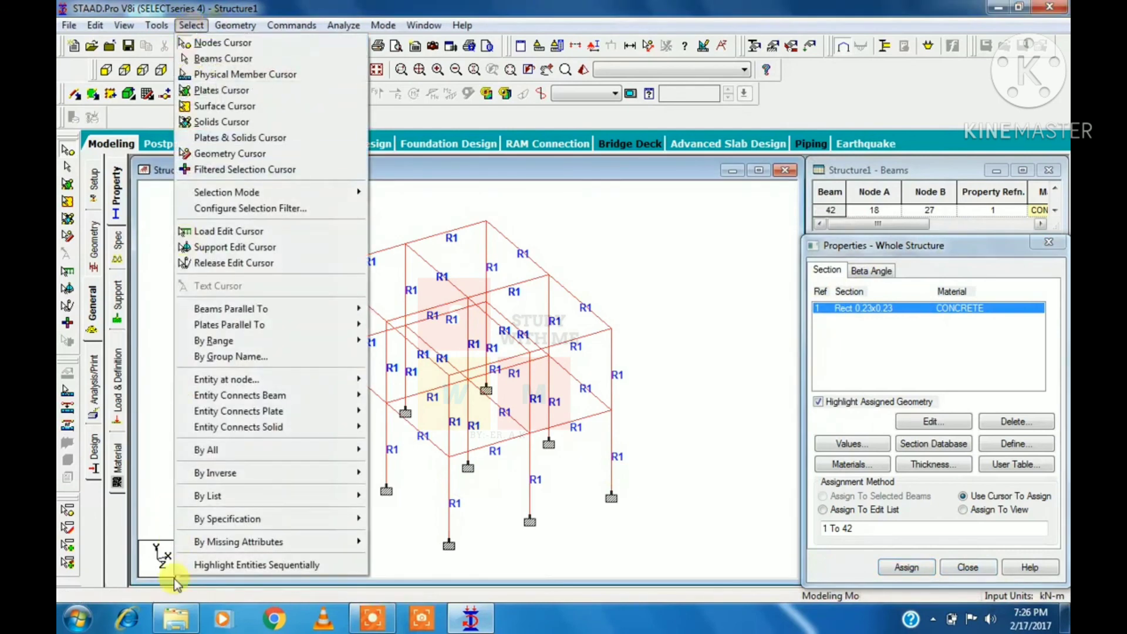
mouse_move(159, 25)
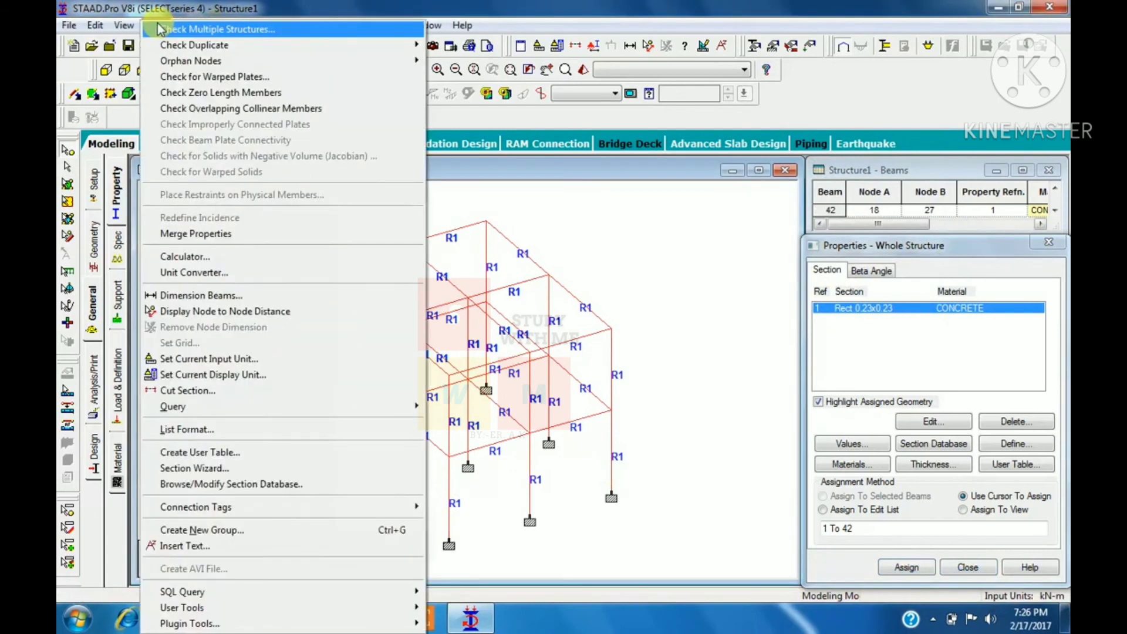
left_click(177, 8)
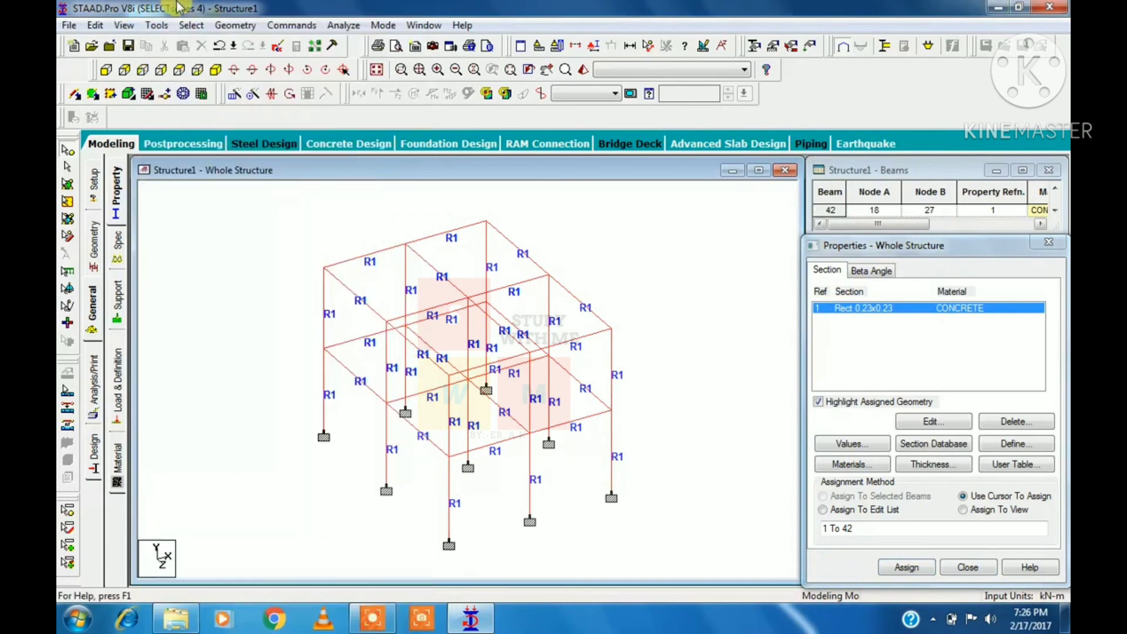
left_click(627, 347)
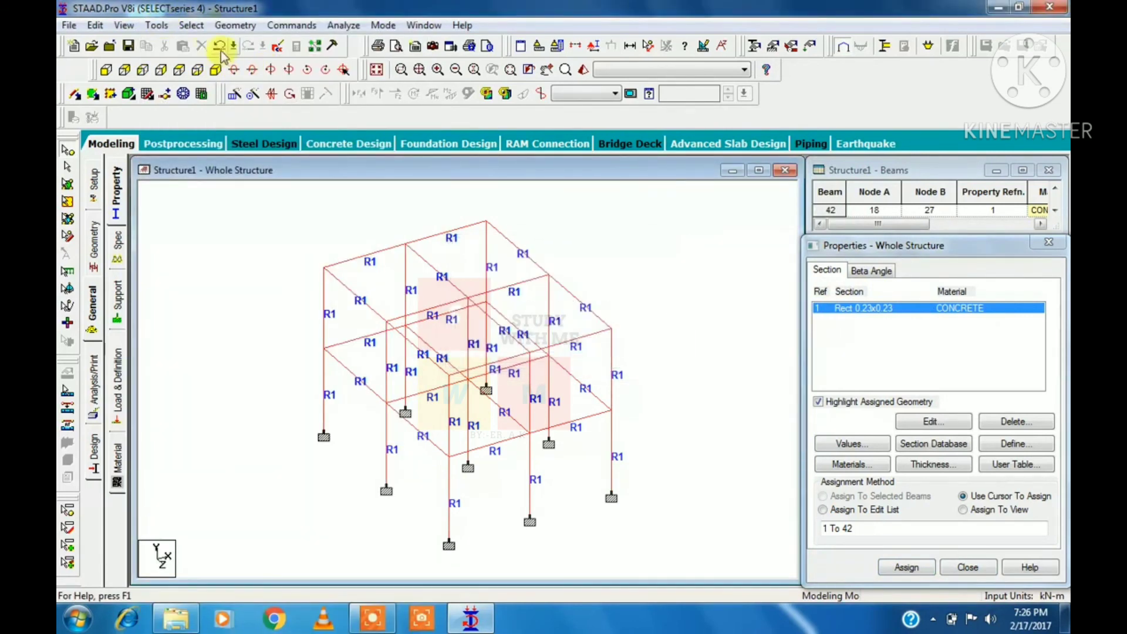
left_click(157, 26)
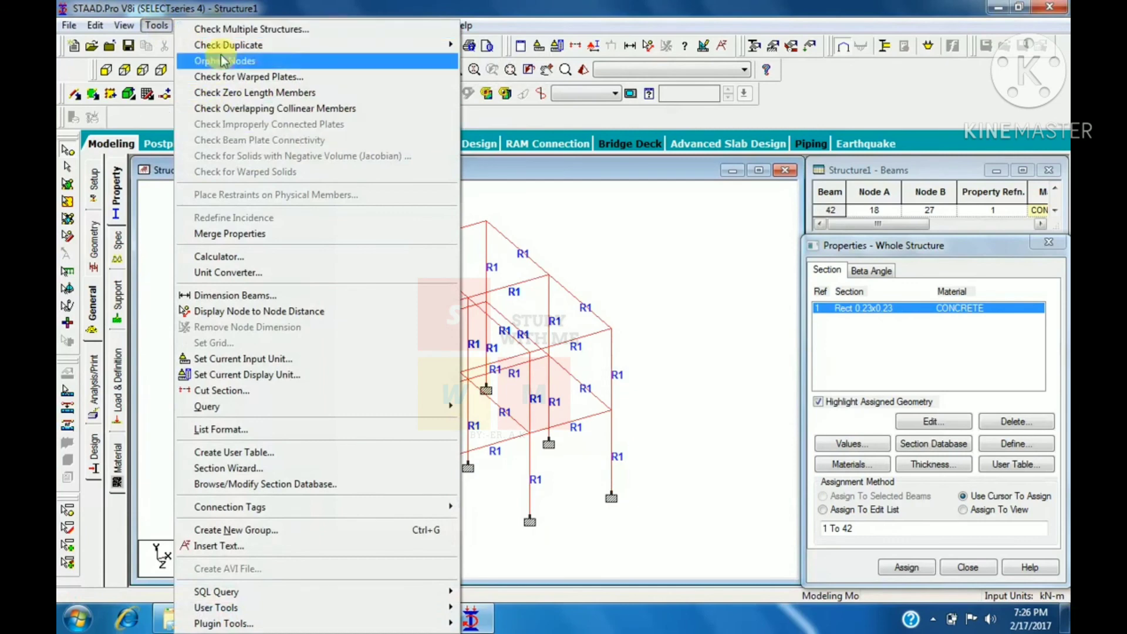
left_click(221, 7)
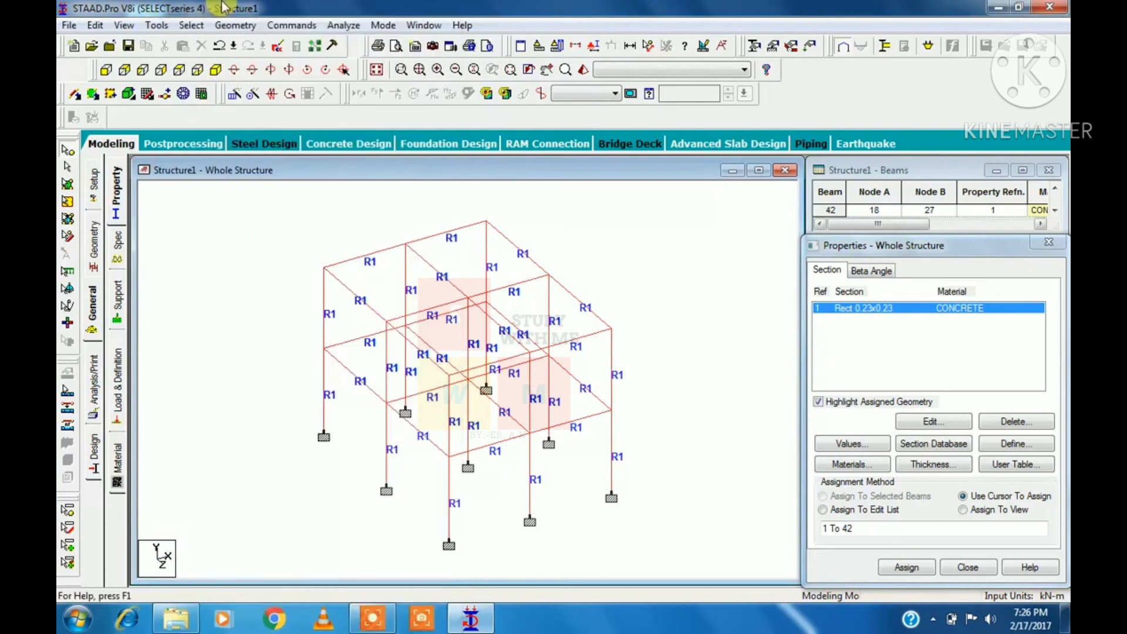
left_click(378, 616)
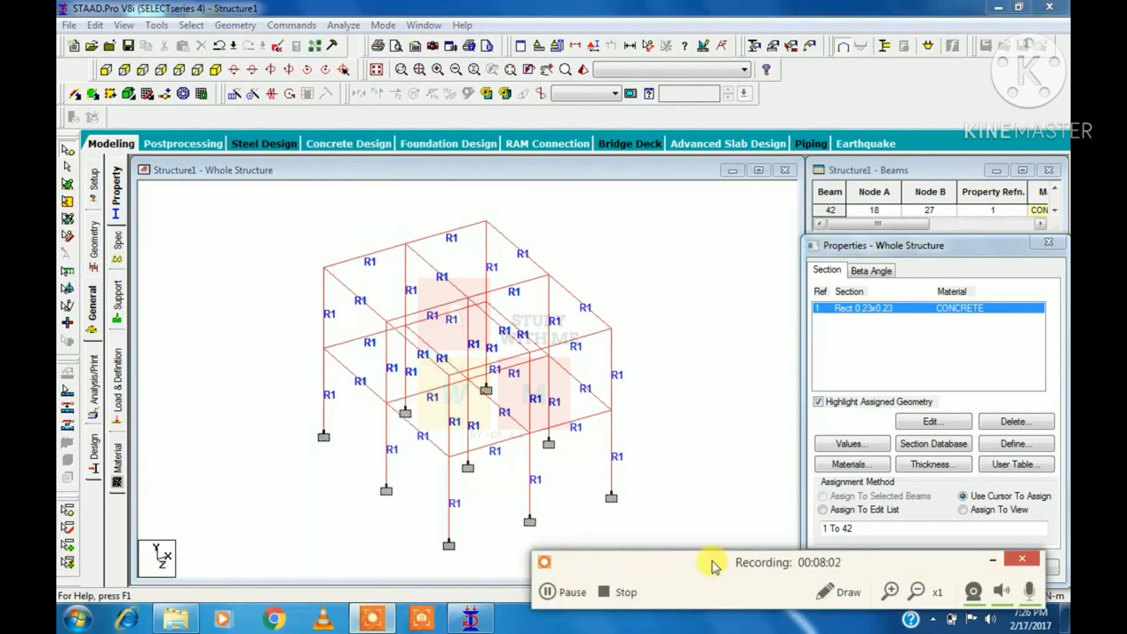